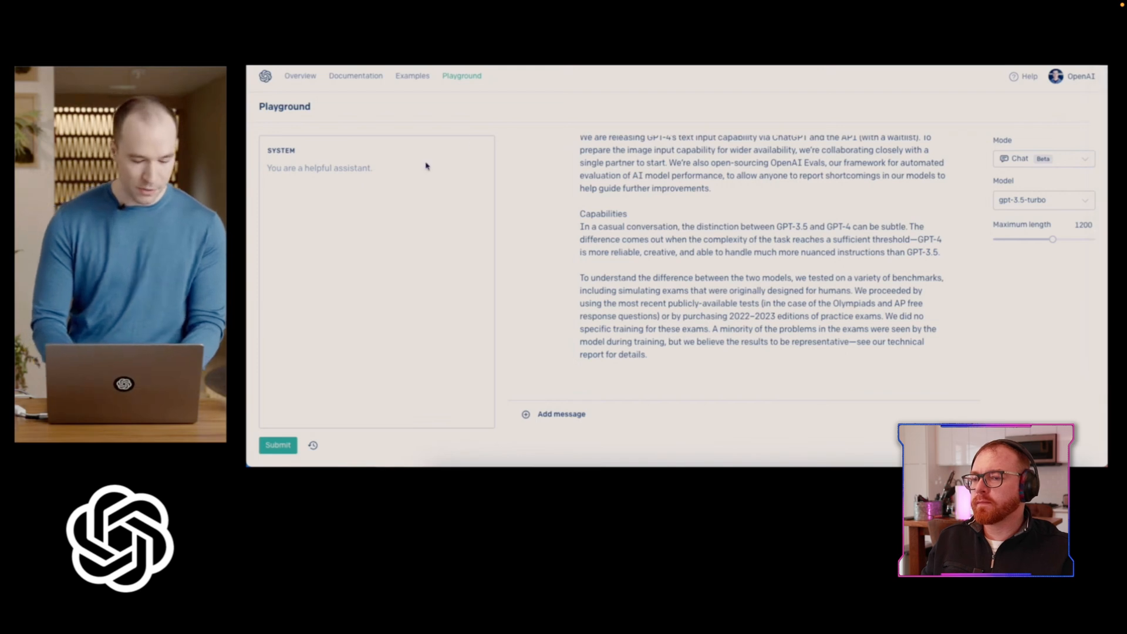
Step: Paste the ChatGPT system prompt into the SYSTEM field
text(You are ChatGPT, a large language model trained by OpenAI. Follow the user's instructions carefully!)
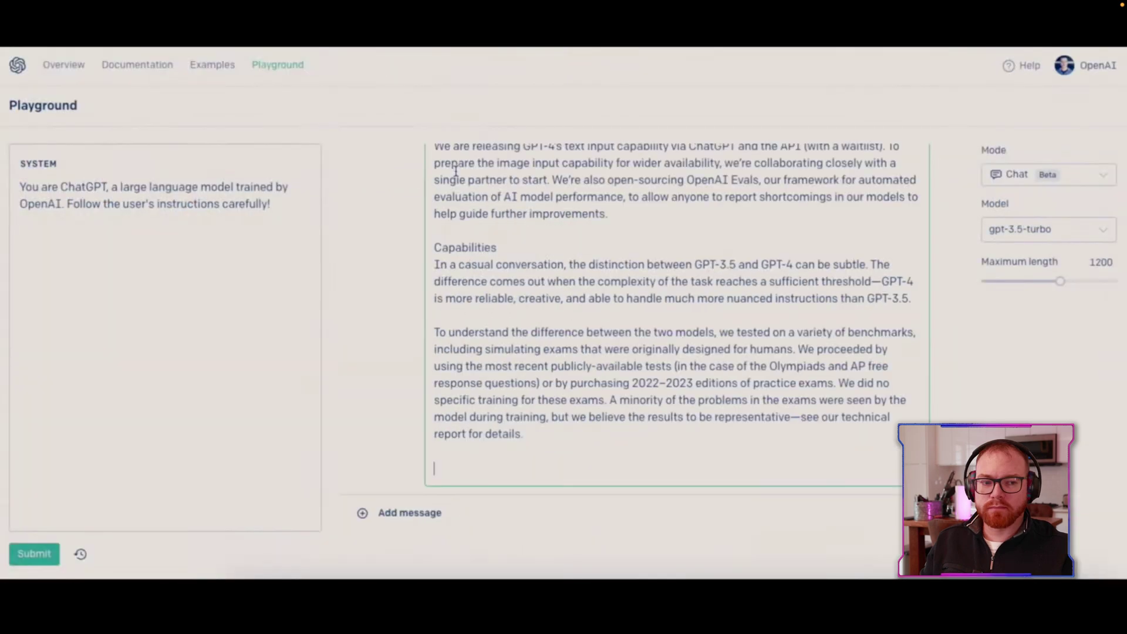
scroll(458, 264, up, 10)
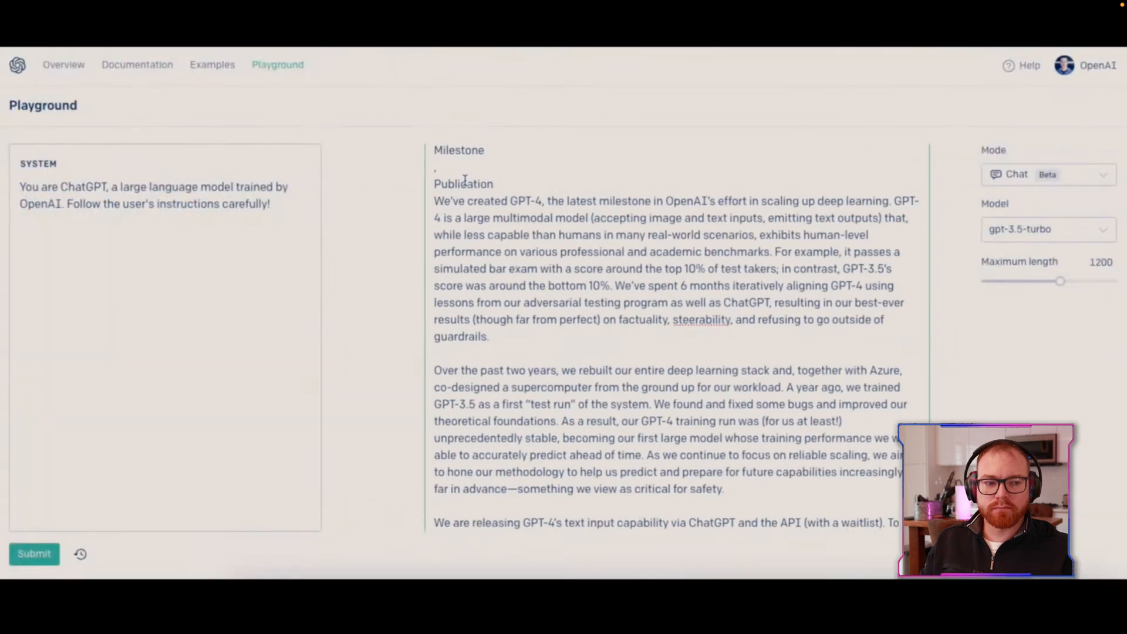
scroll(458, 265, down, 10)
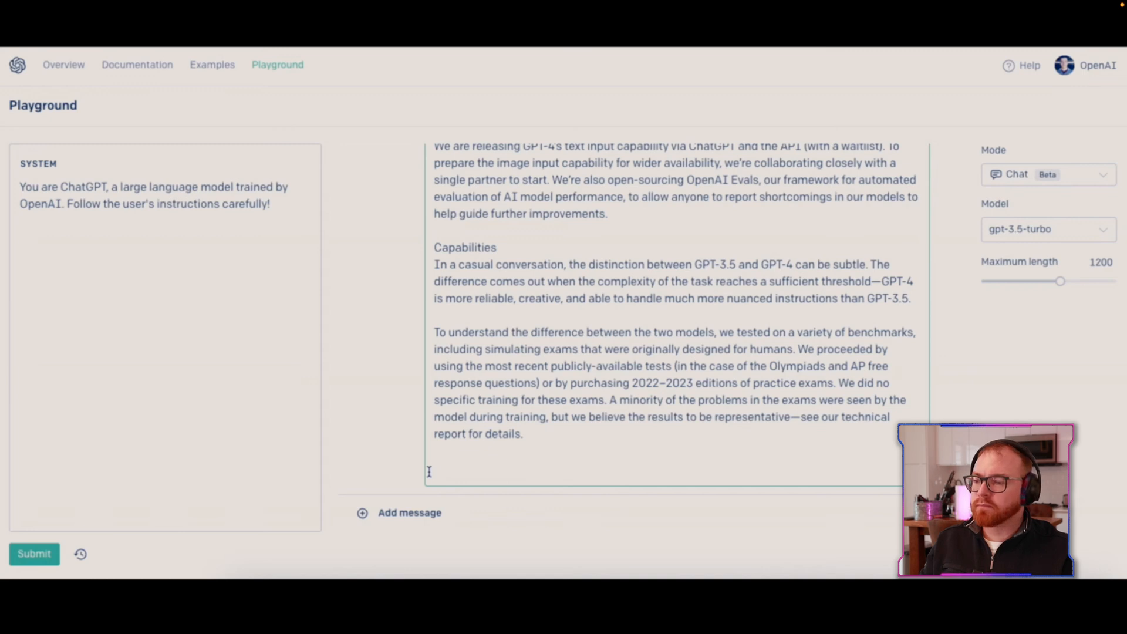
text(---  S)
scroll(568, 389, down, 1)
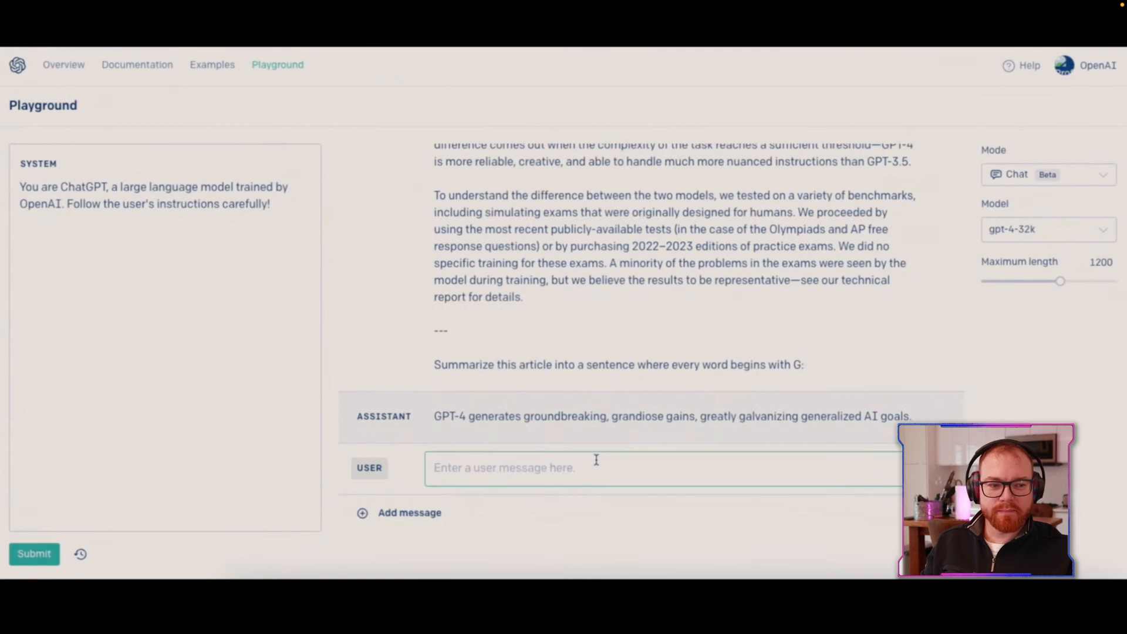
text(AI doesn't count! That's)
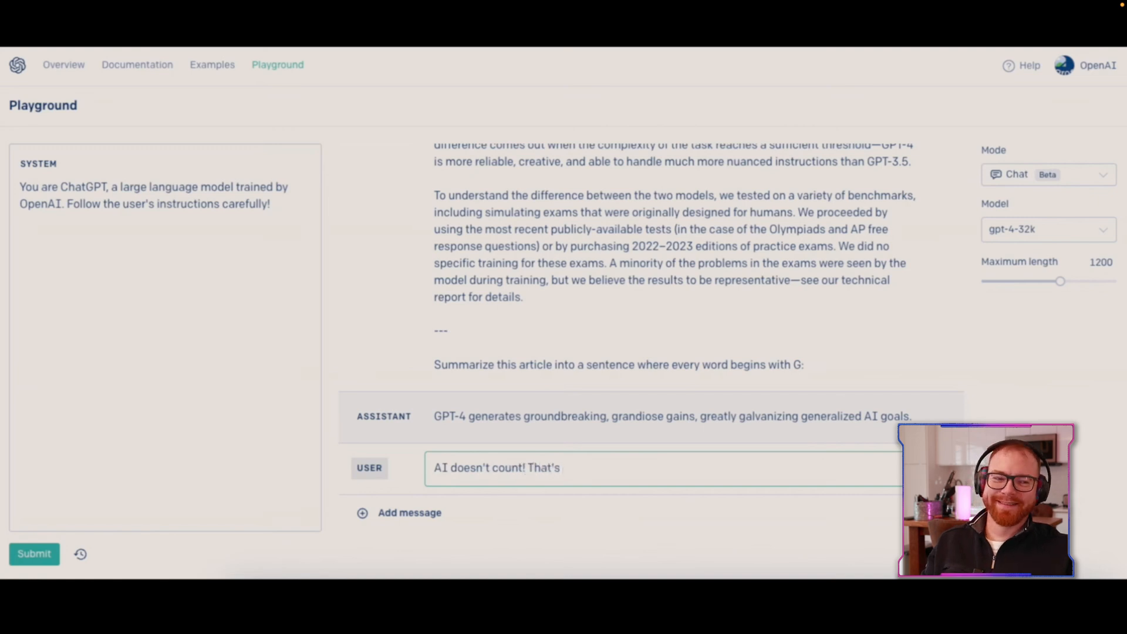
text( cheating!)
Step: Submit the objection 'AI doesn't count! That's cheating!' to the model
key(ctrl+Return)
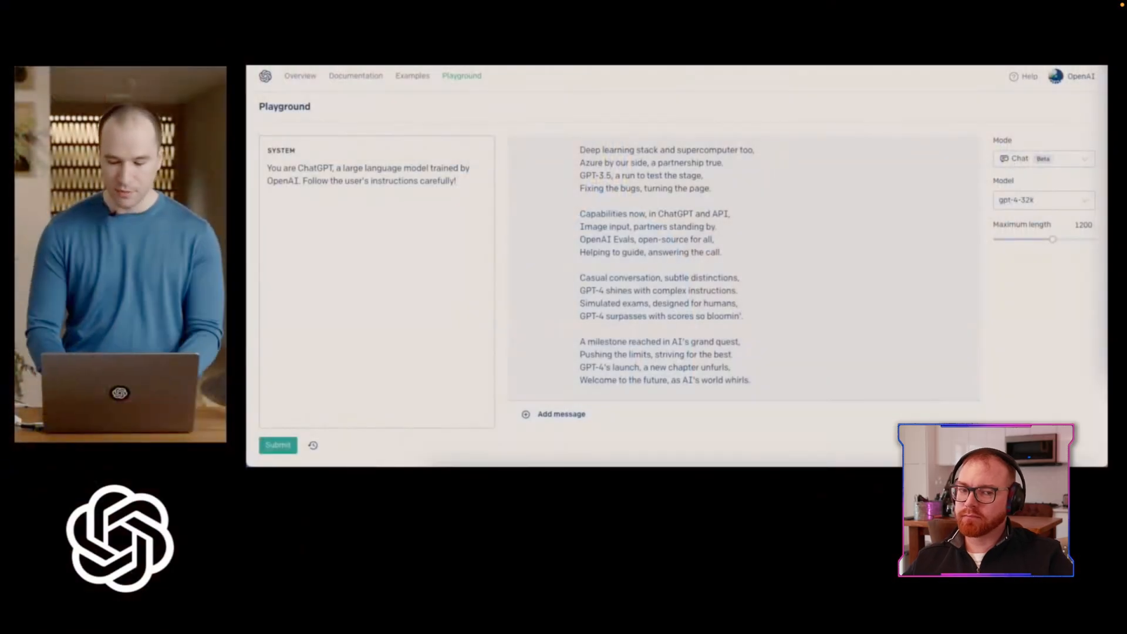
Step: Start a fresh Playground chat and paste the programming-assistant prompt with the Discord bot request
key(F5)
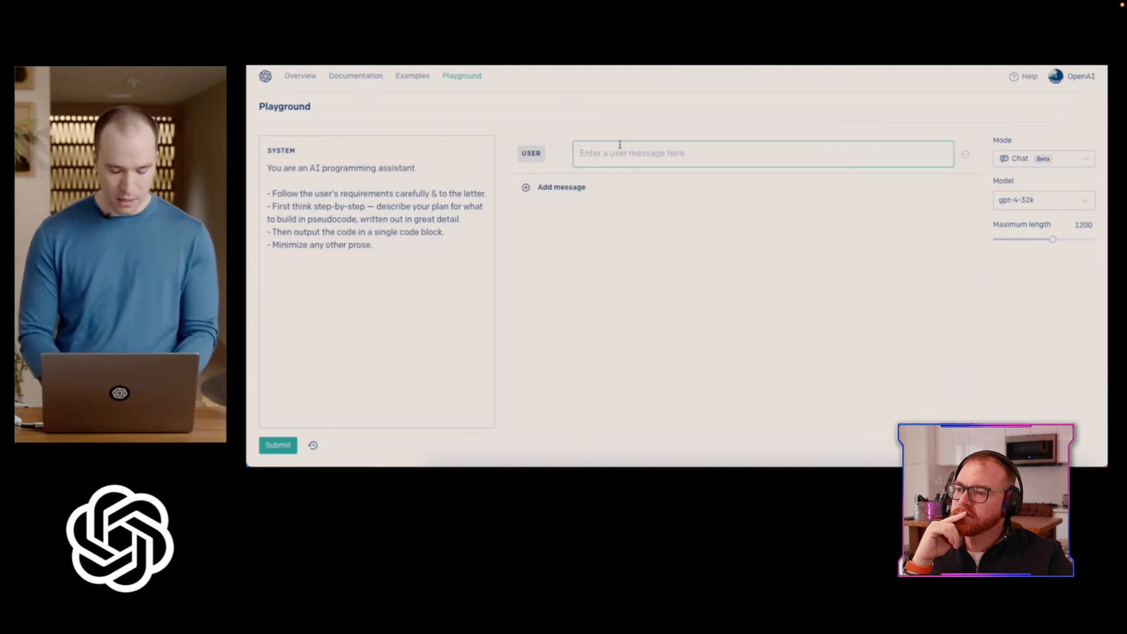
key(ctrl+v)
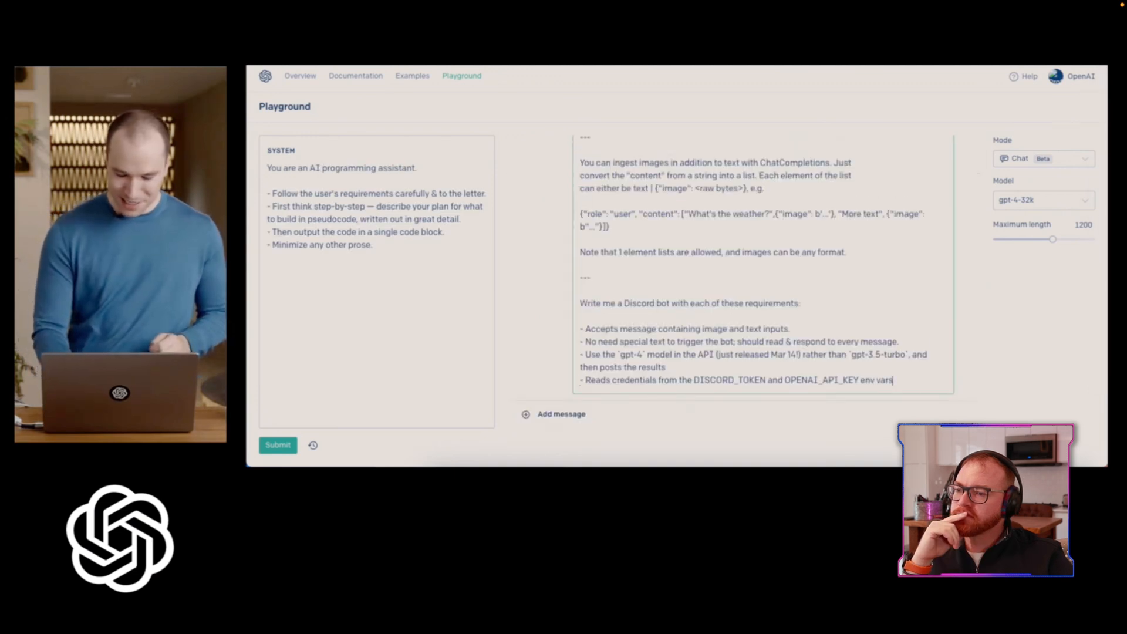
Step: Review the Discord bot request and generated script, then move to the 'discord bot' notebook
triple_click(696, 303)
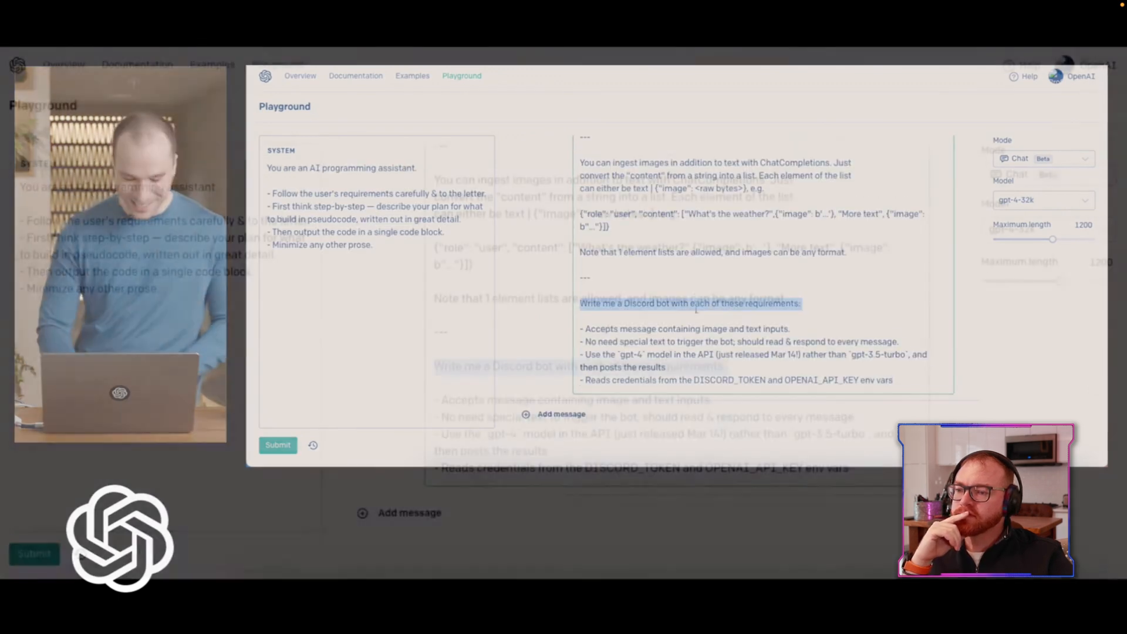
double_click(640, 468)
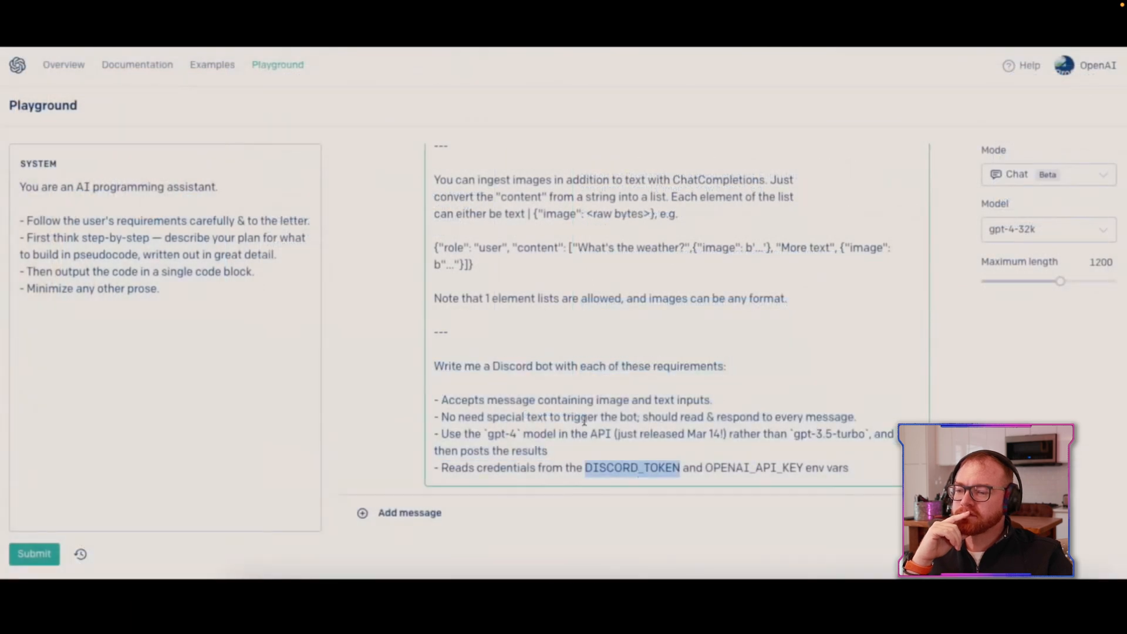
click(580, 394)
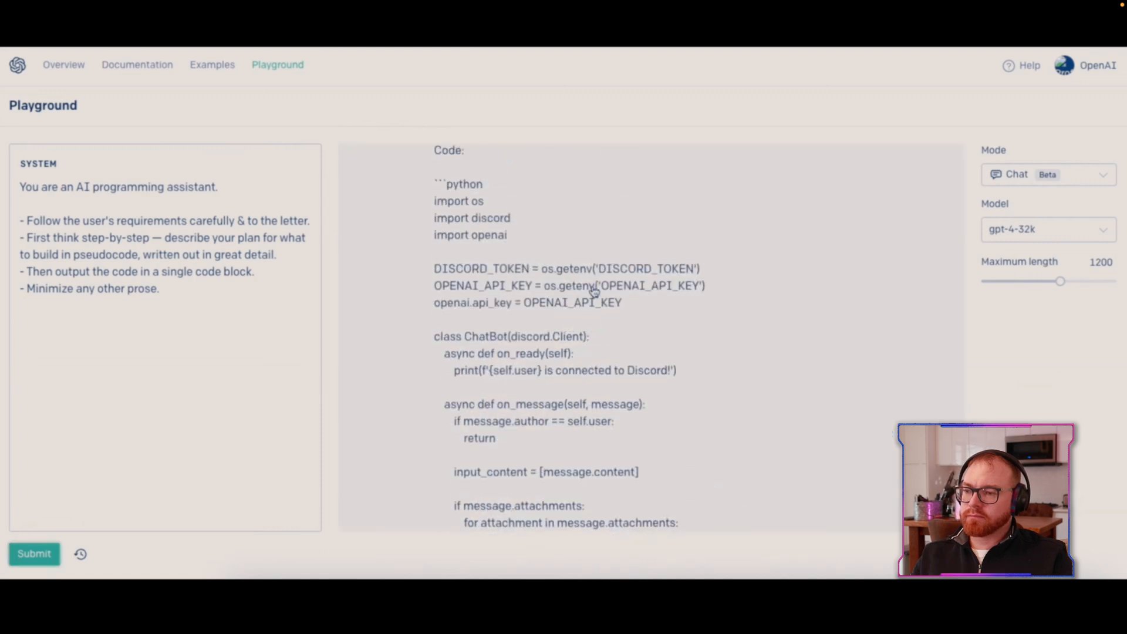
scroll(503, 286, down, 5)
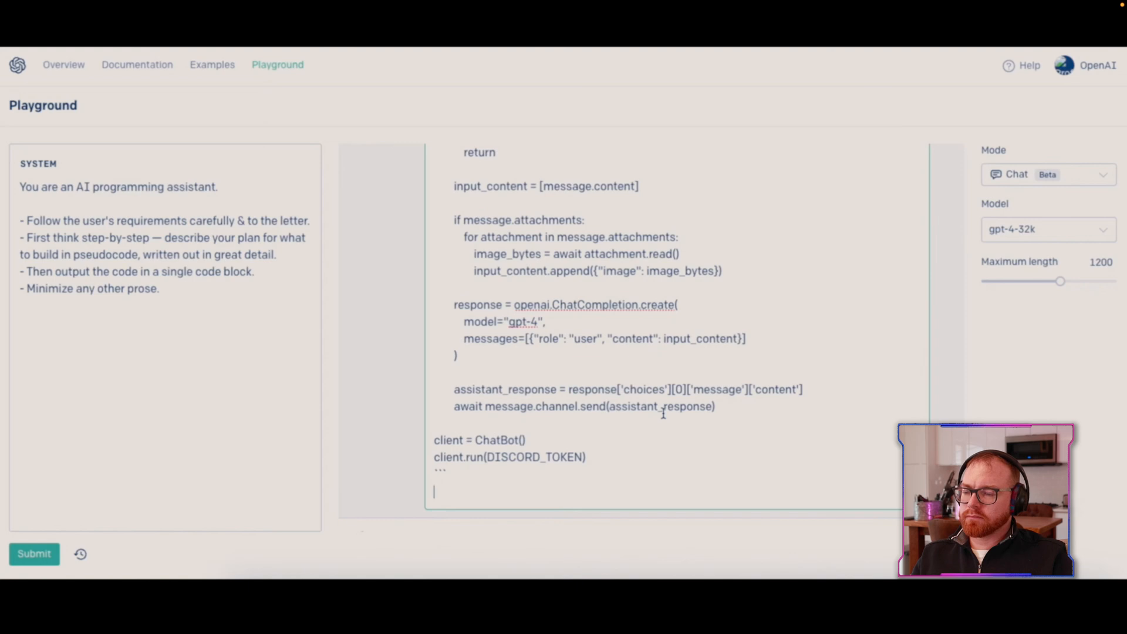
scroll(608, 459, up, 5)
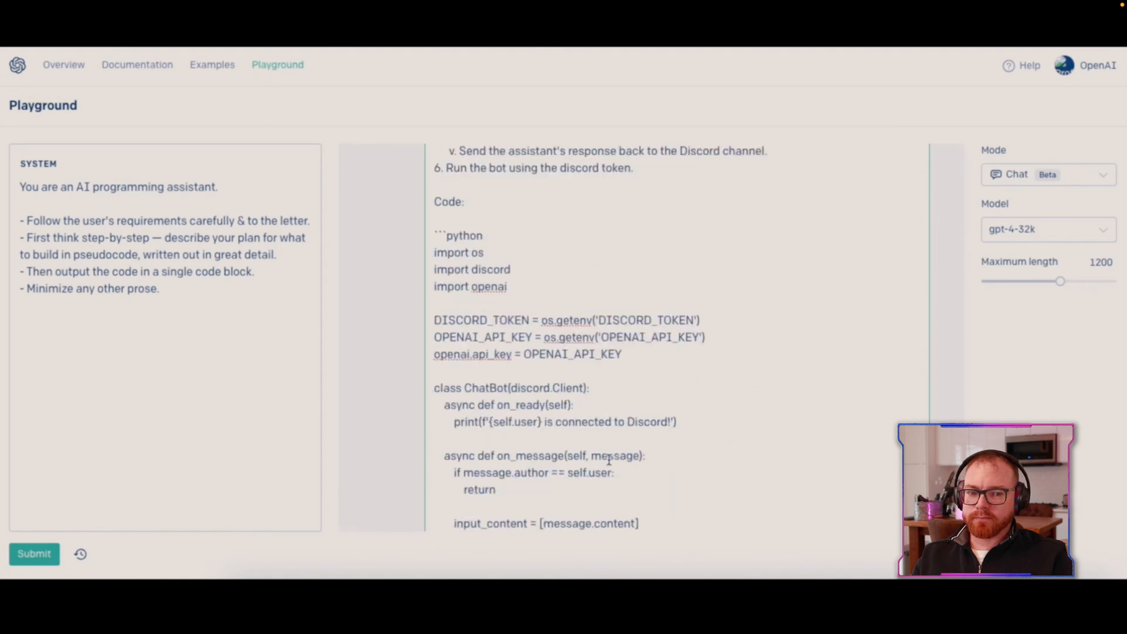
scroll(470, 340, up, 3)
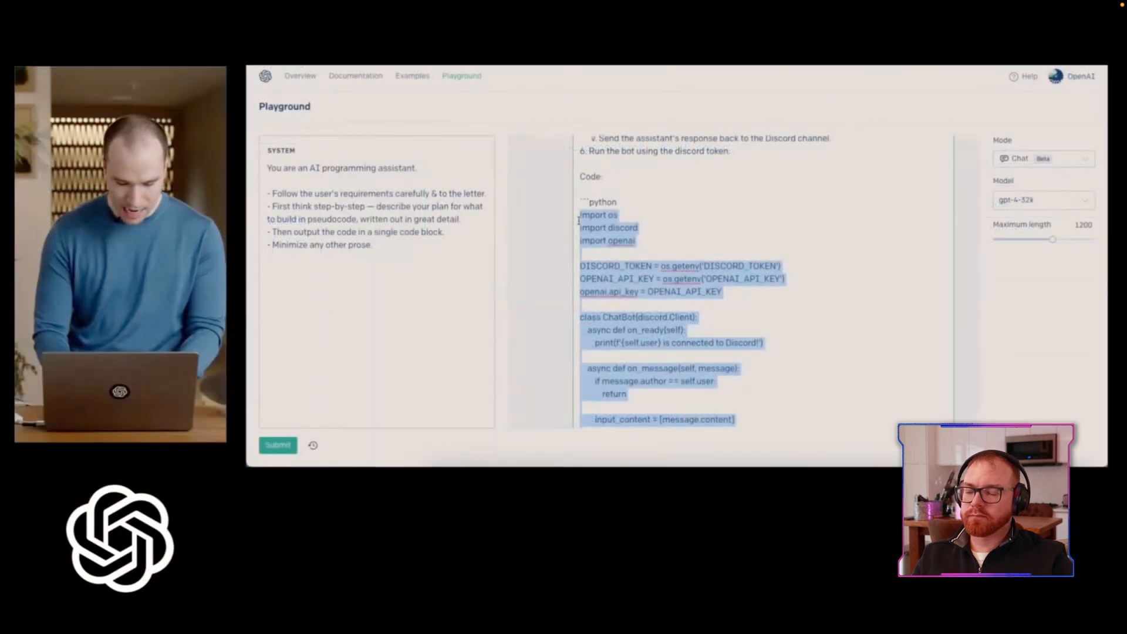
scroll(722, 309, down, 5)
scroll(723, 309, up, 2)
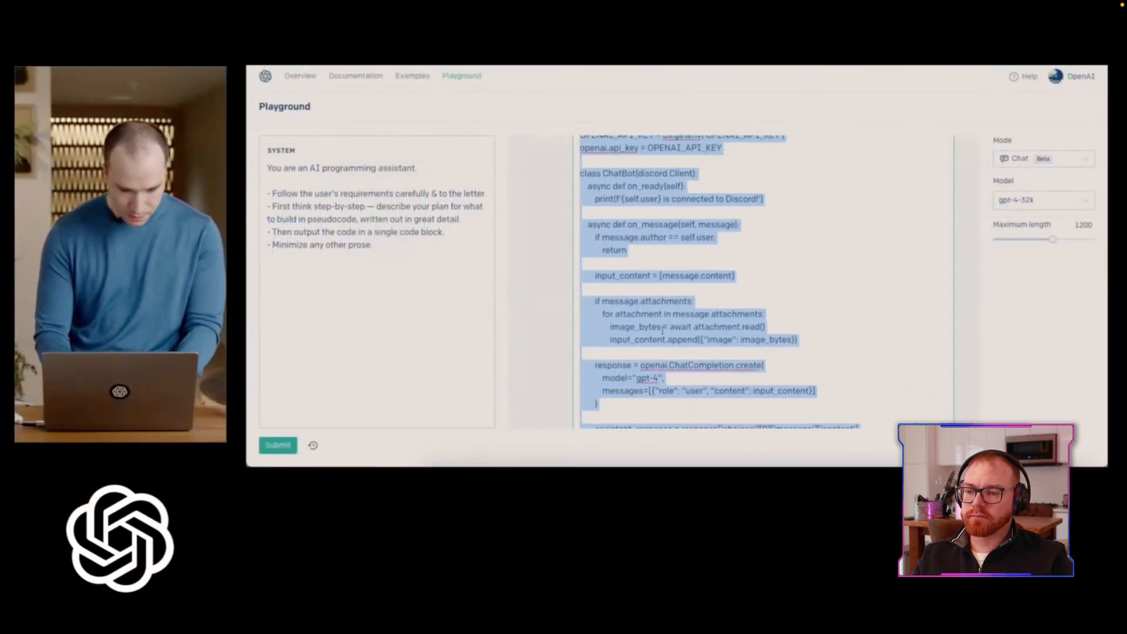
key(ctrl+Tab)
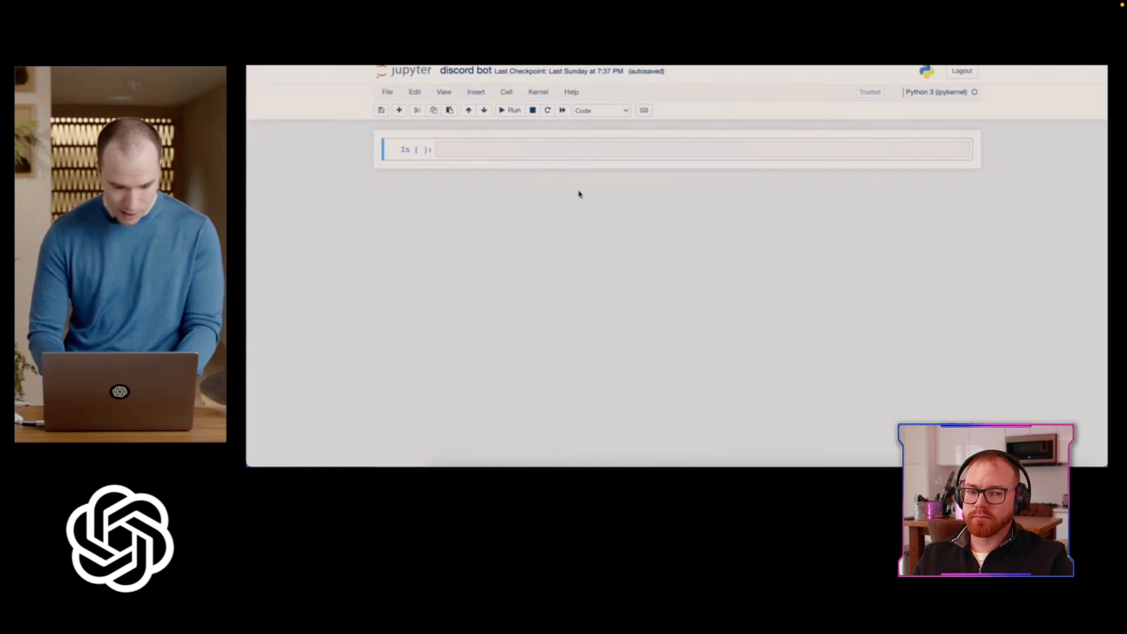
Step: Run the generated Discord bot script in a notebook cell
key(ctrl+v)
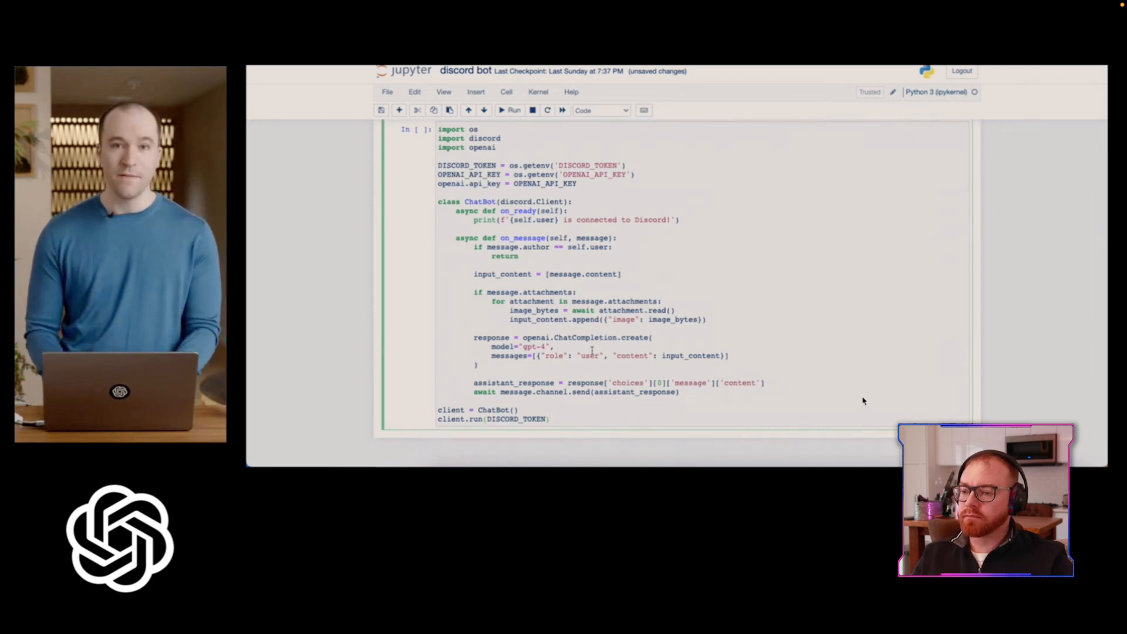
scroll(869, 372, down, 1)
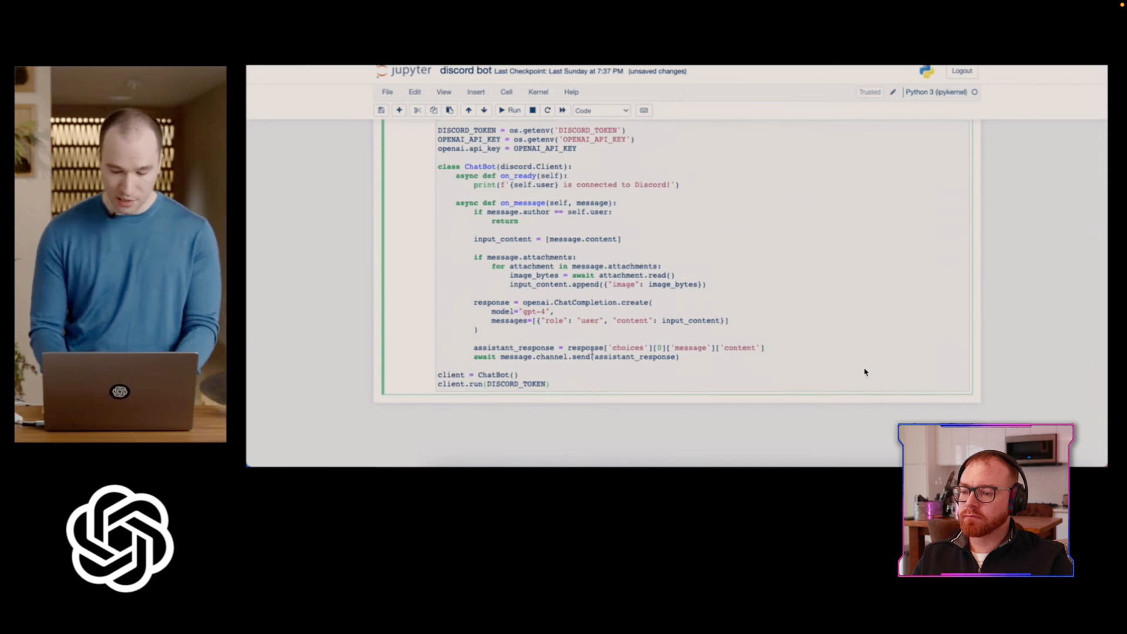
key(shift+Return)
Step: Select the TypeError traceback about the missing 'intents' argument and return to Playground
triple_click(637, 375)
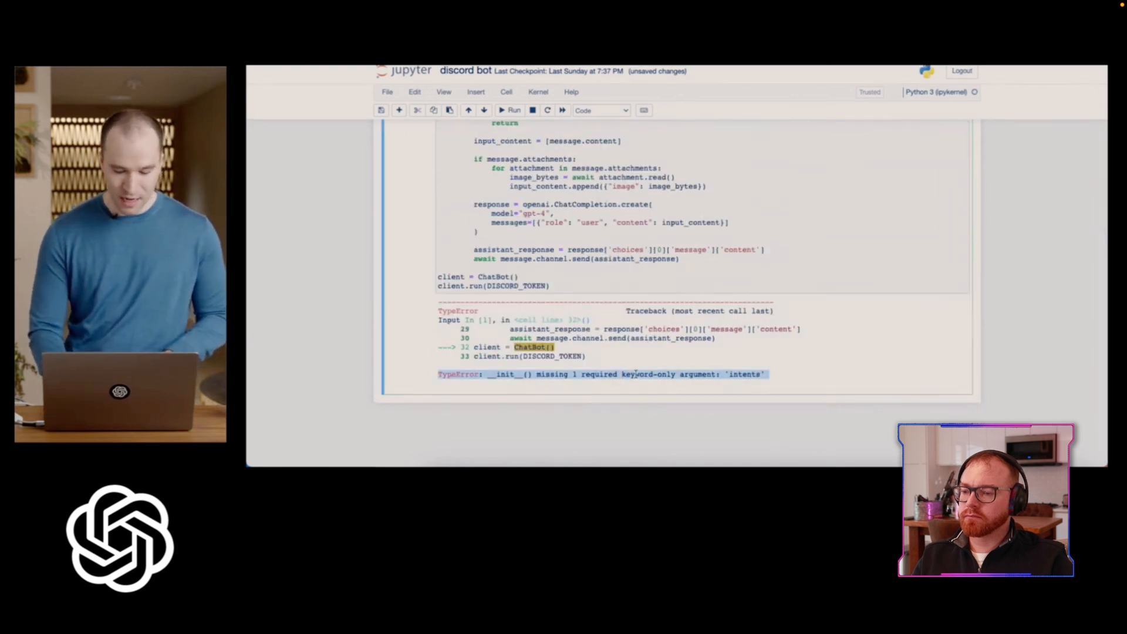
click(479, 311)
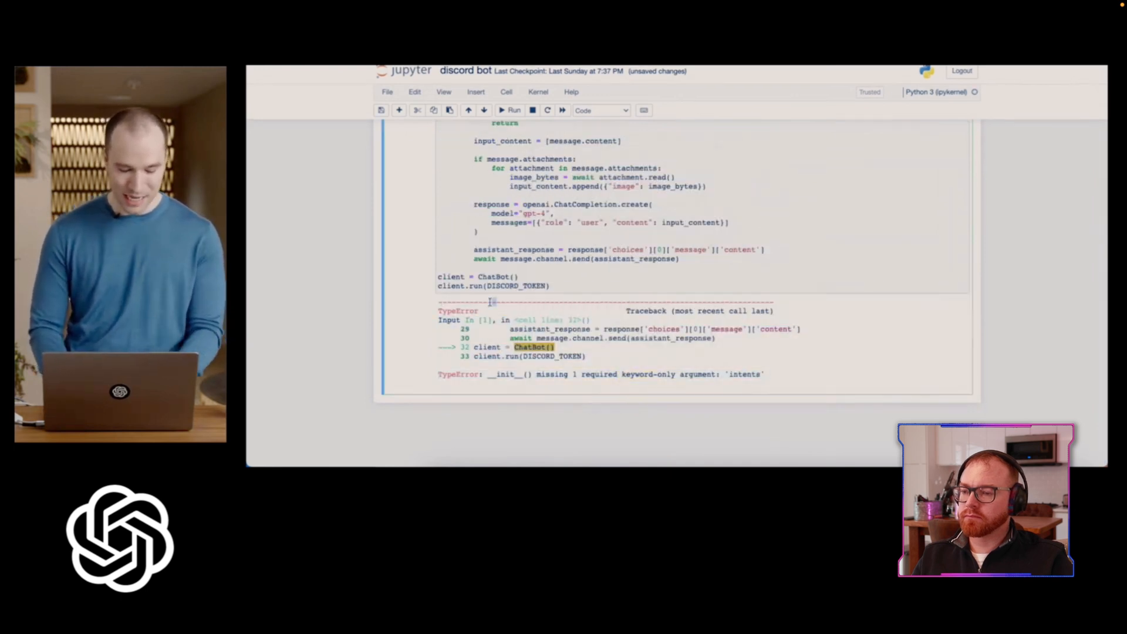
drag(490, 301, 508, 376)
key(ctrl+c)
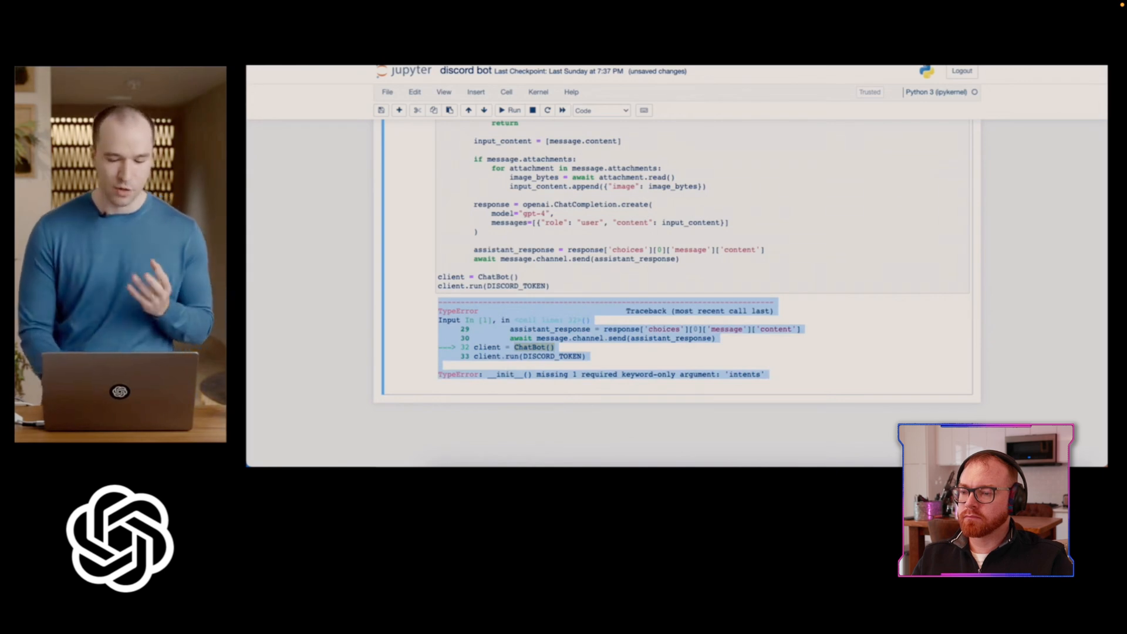
key(alt+Tab)
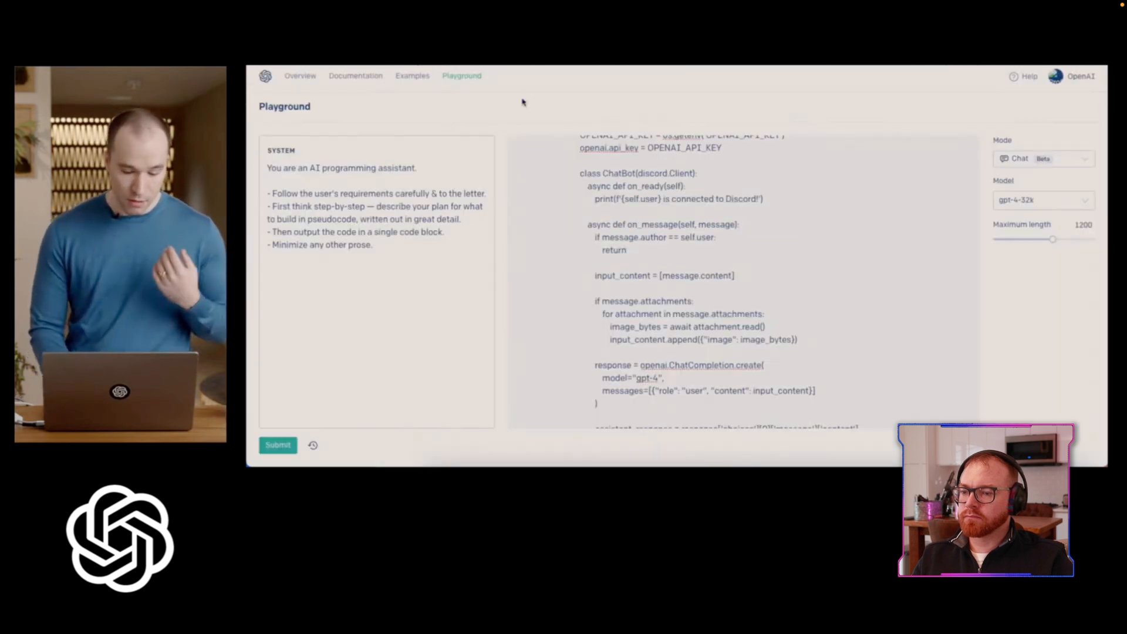
scroll(590, 200, down, 4)
Step: Send the traceback as a new user message and select the revised bot code for copying
click(561, 415)
key(ctrl+v)
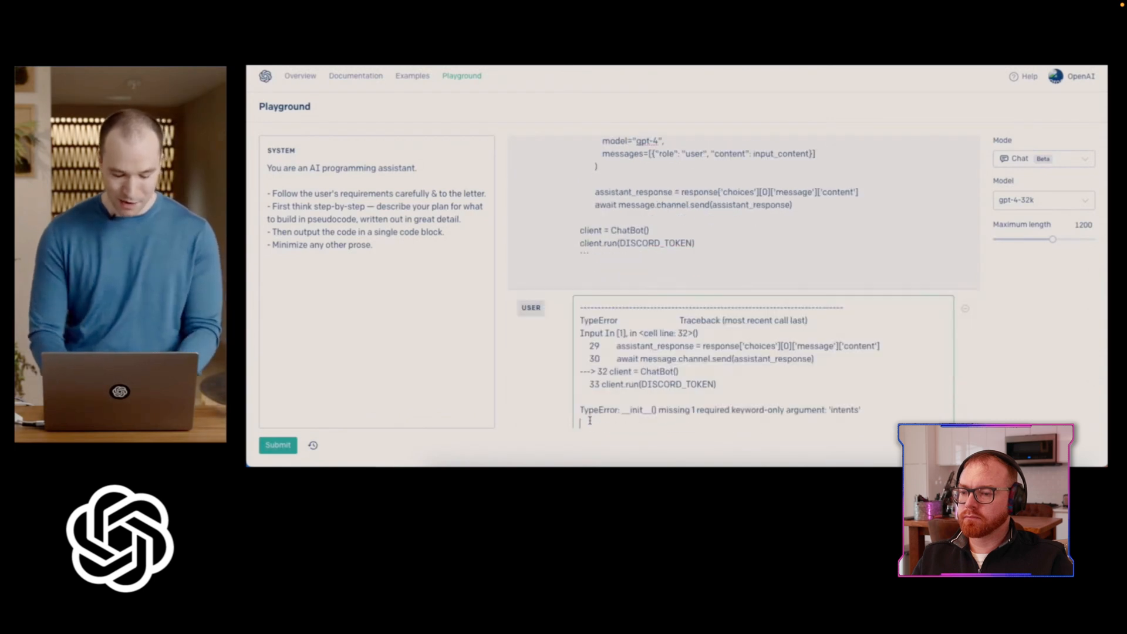
scroll(748, 308, down, 1)
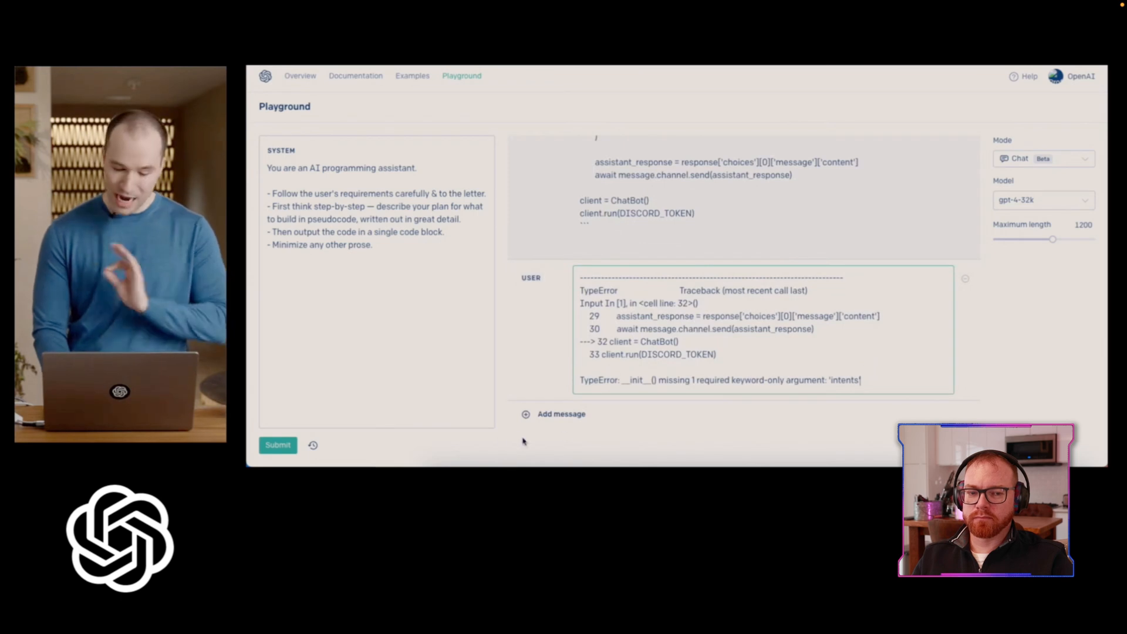
click(279, 444)
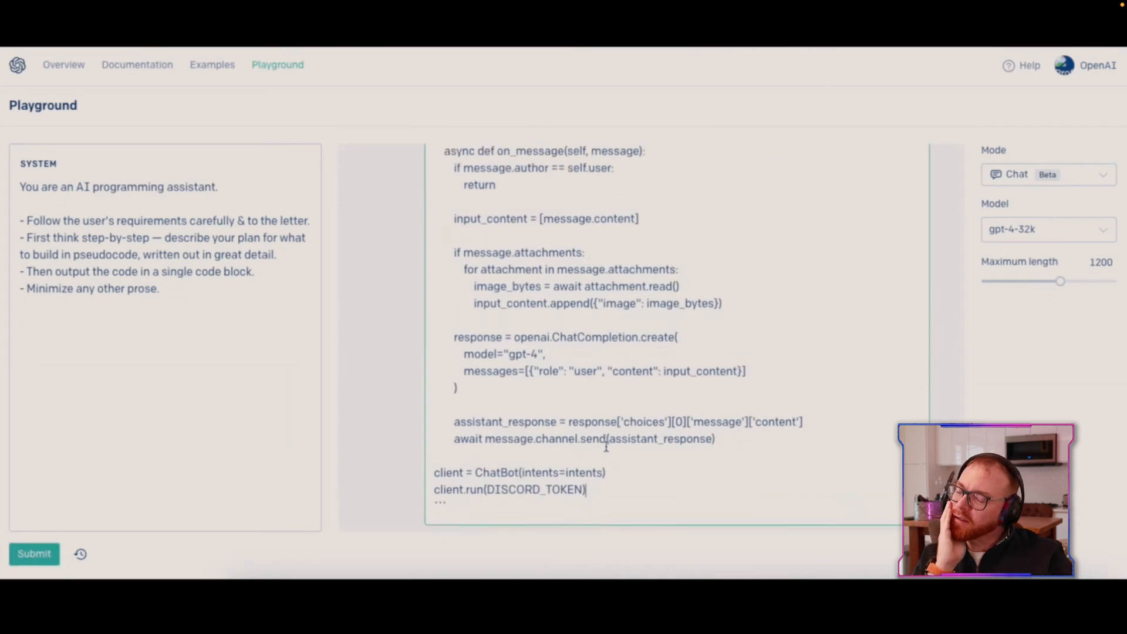
scroll(606, 448, up, 5)
scroll(606, 448, up, 3)
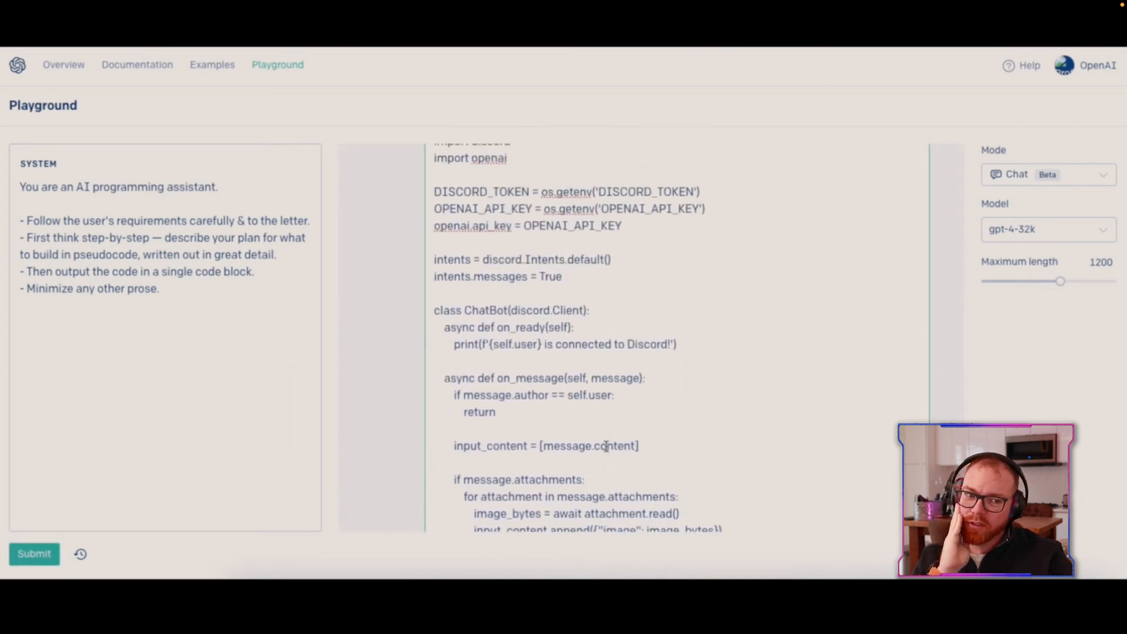
scroll(606, 447, up, 3)
key(ctrl+a)
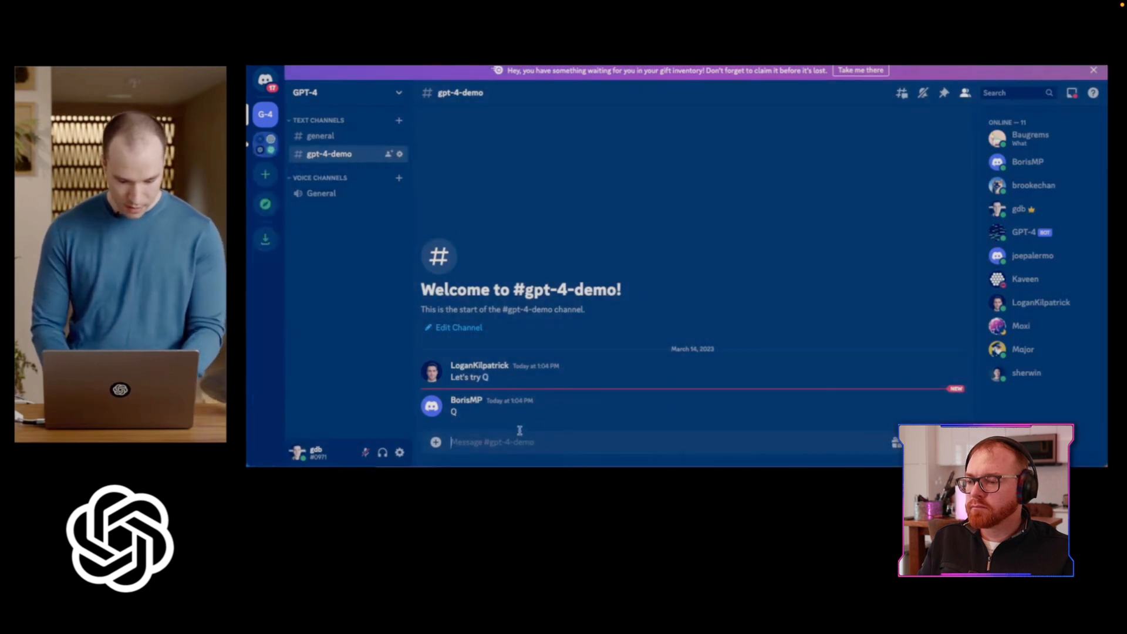
Step: Post the channel screenshot asking GPT-4 to describe it in painstaking detail, then enlarge it
key(ctrl+v)
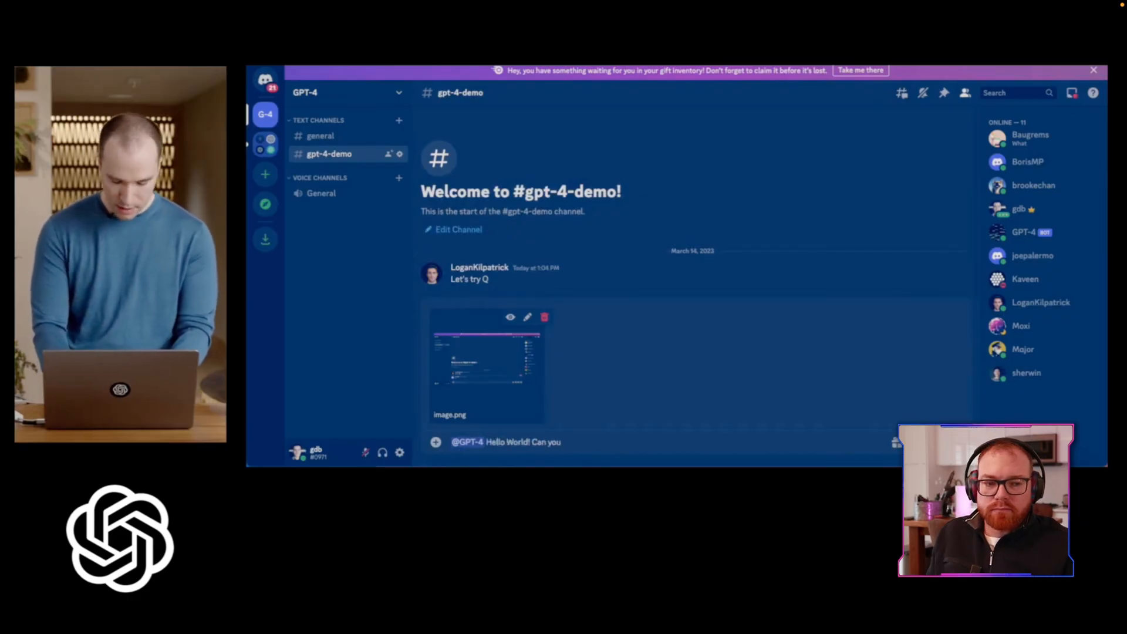
text( describe this im)
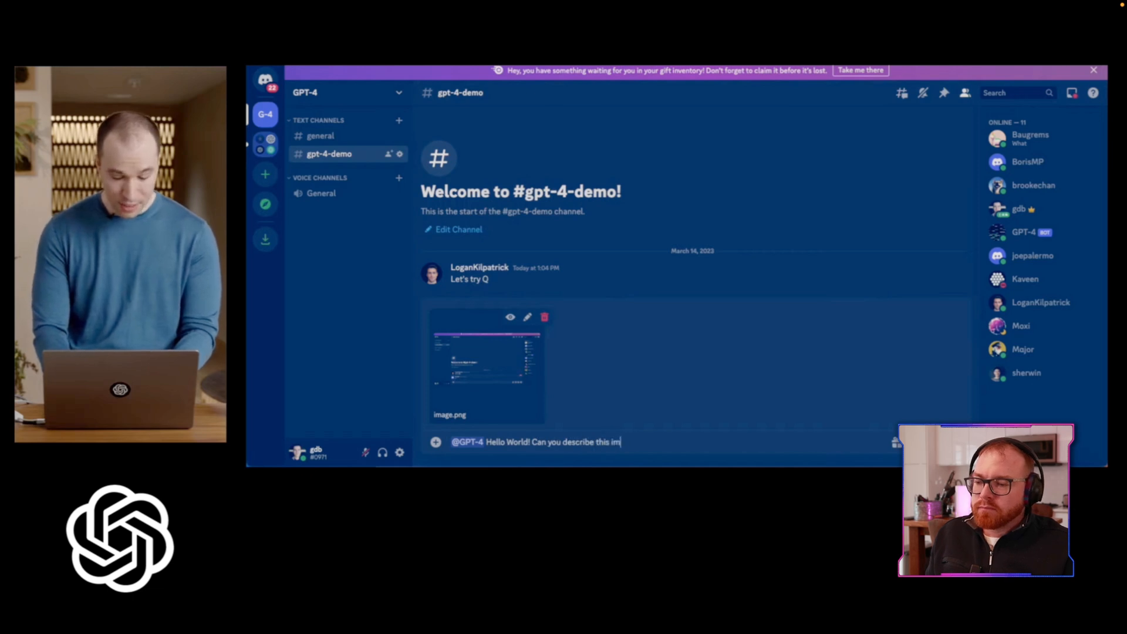
text(age in painst)
text(aking detail?)
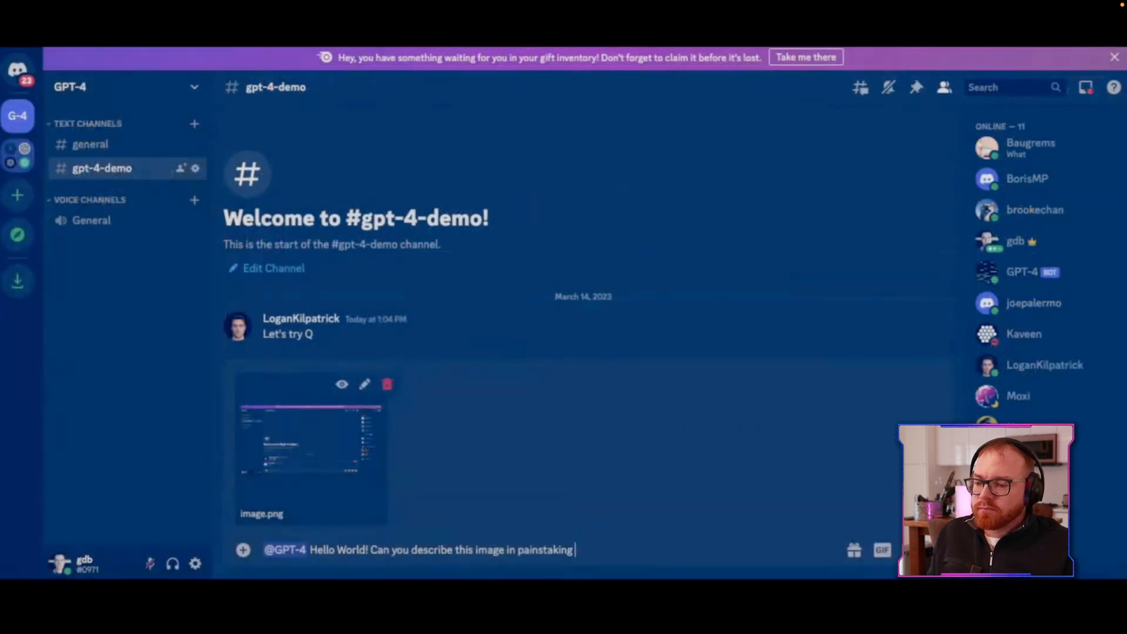
key(Return)
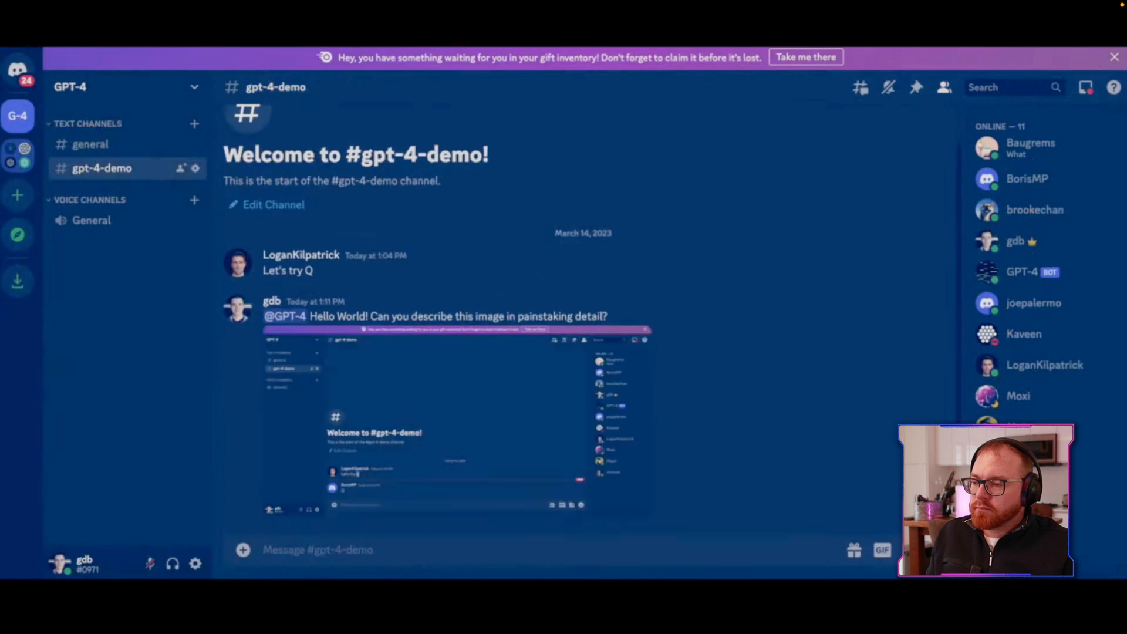
click(361, 402)
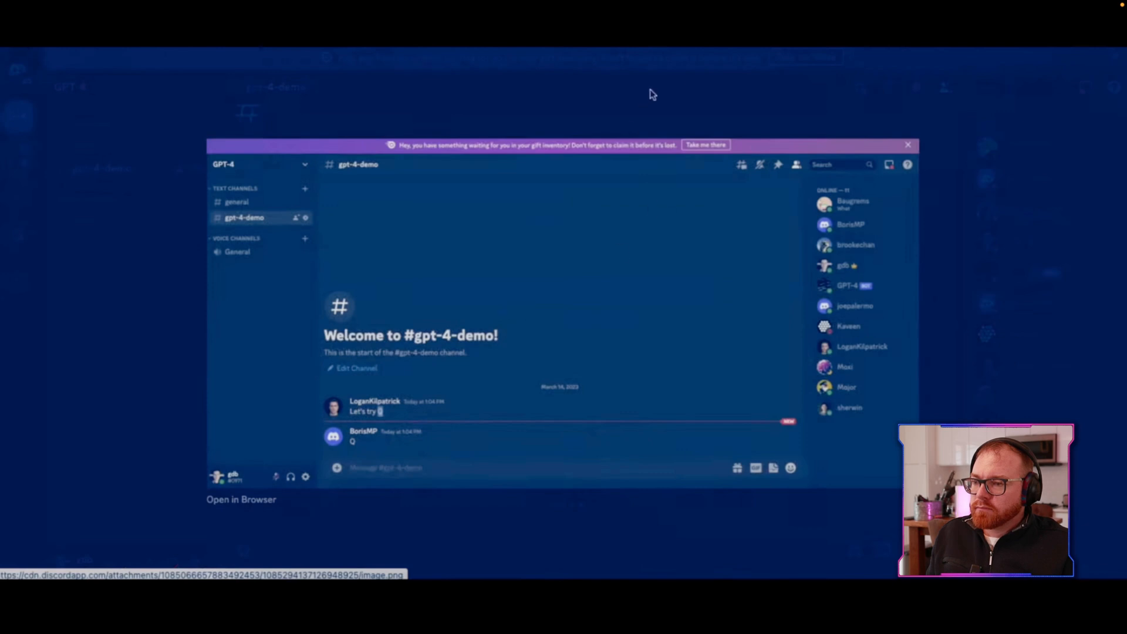
Step: Highlight the bot's logged 'Submitting:' line including the {'image': ...} part
key(alt+Tab)
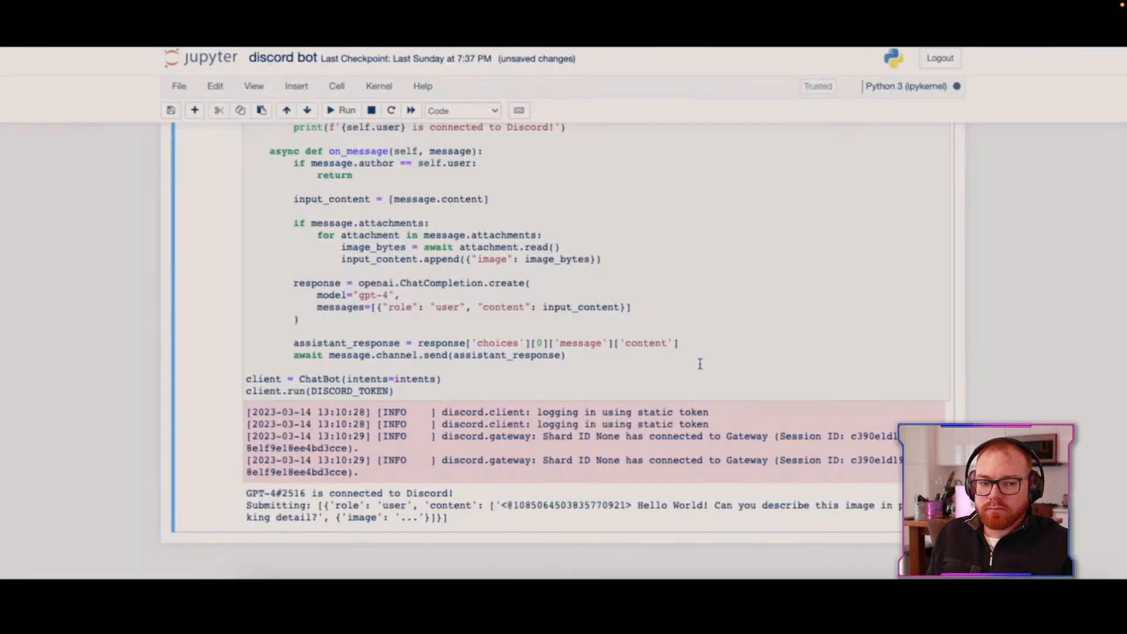
drag(447, 518, 629, 506)
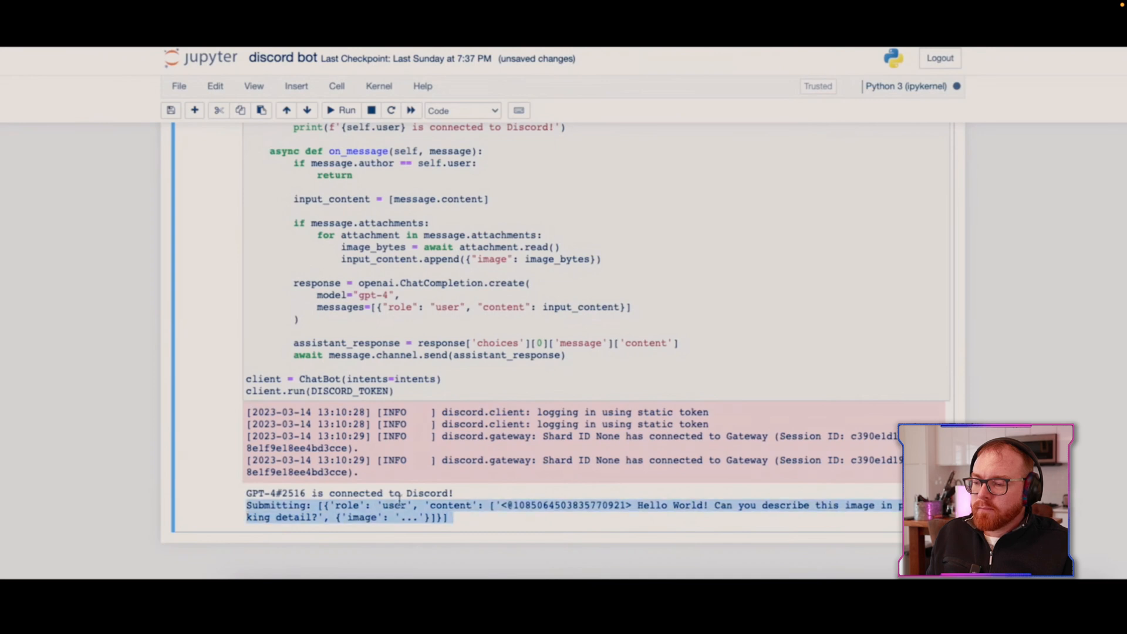
click(630, 517)
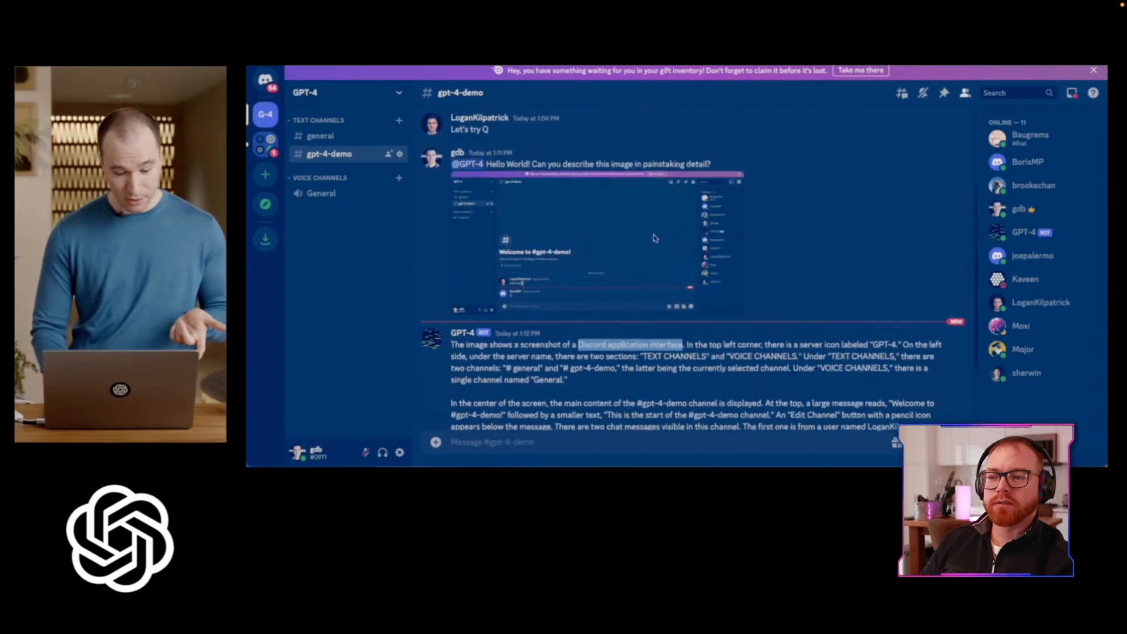
scroll(654, 238, down, 3)
scroll(654, 238, down, 2)
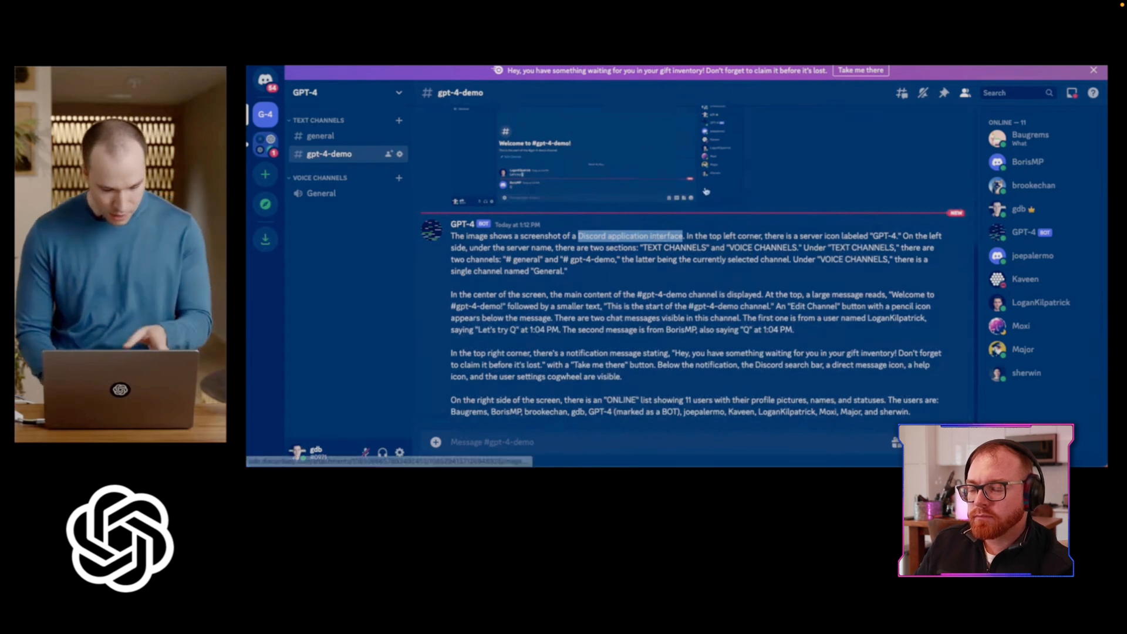
scroll(705, 230, up, 1)
scroll(705, 203, down, 1)
Step: Highlight parts of GPT-4's reply: the name BorisMP, the channel-content paragraph and the notification-banner paragraph
click(808, 232)
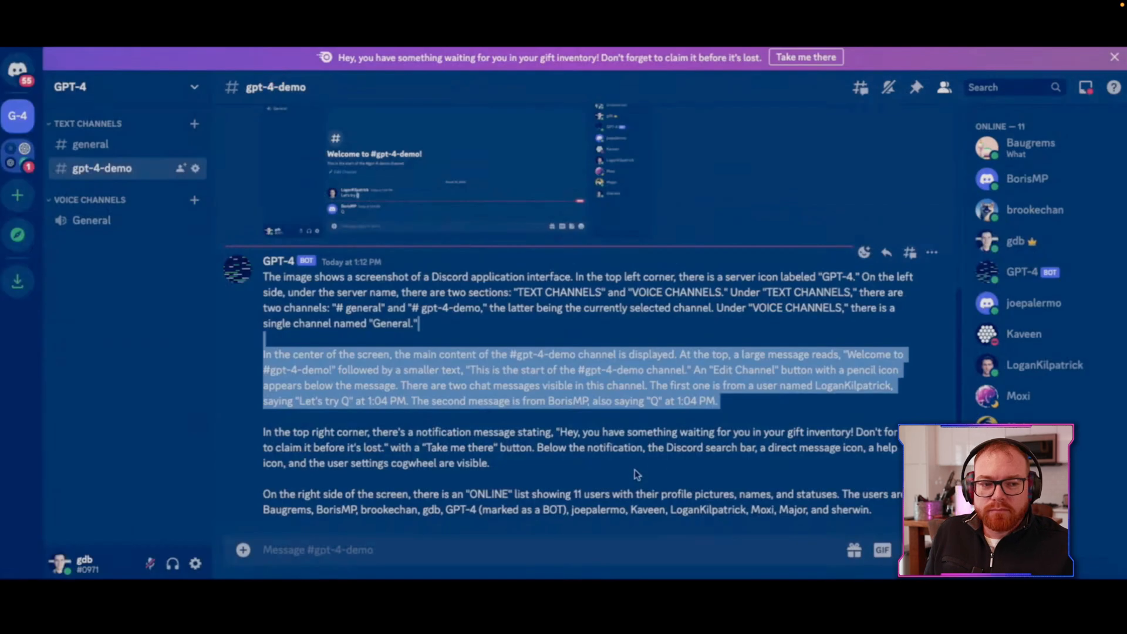
double_click(580, 402)
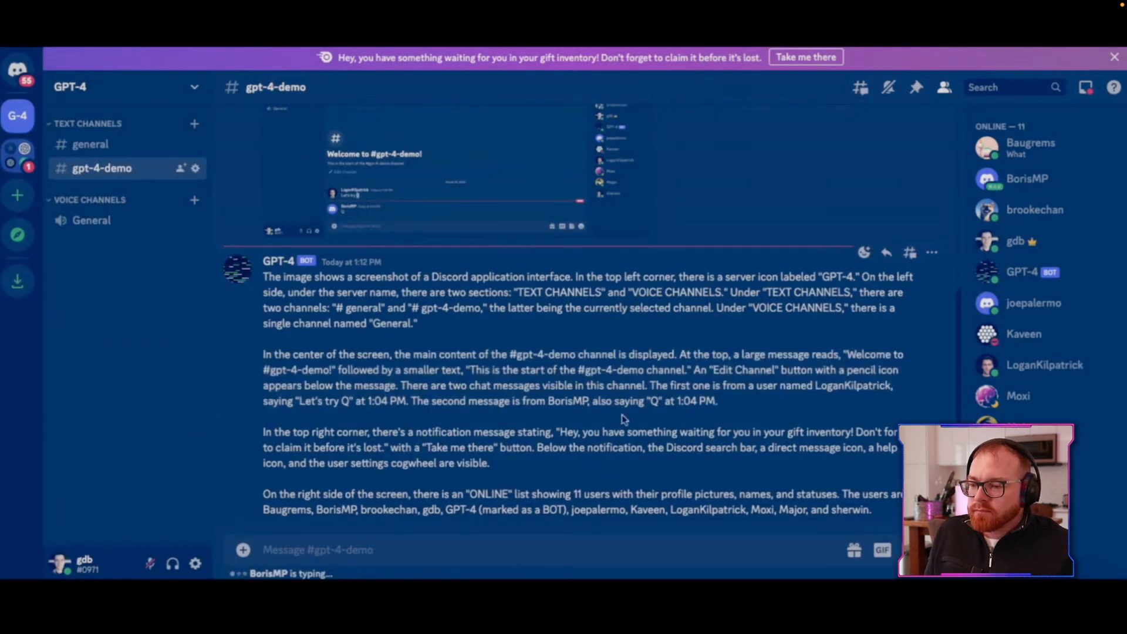
drag(624, 417, 610, 343)
click(599, 503)
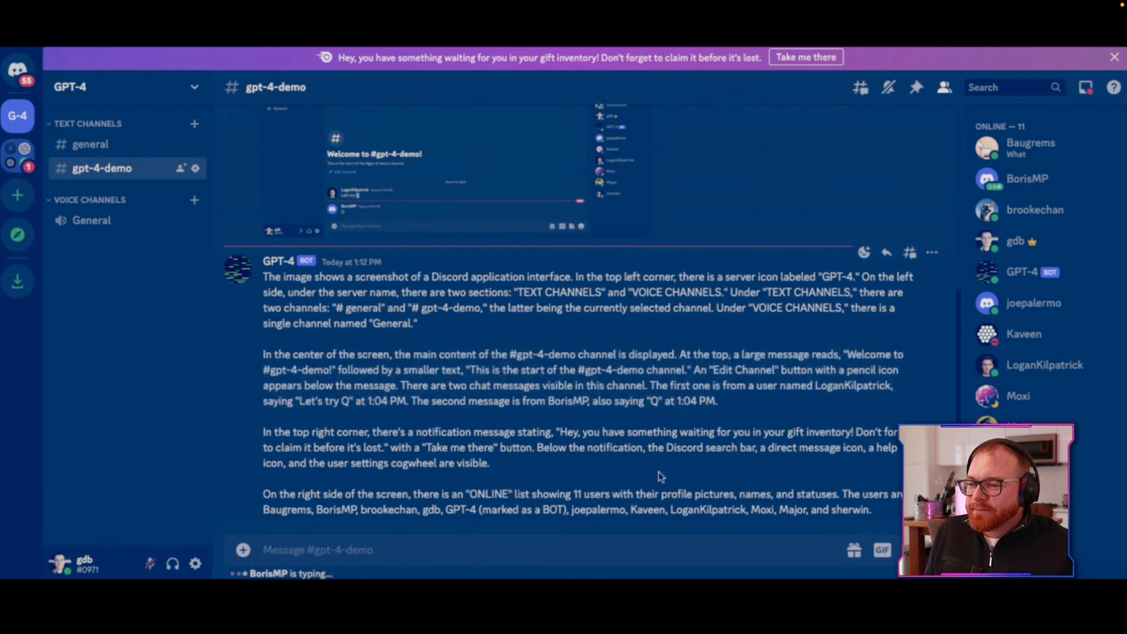
drag(669, 463, 665, 421)
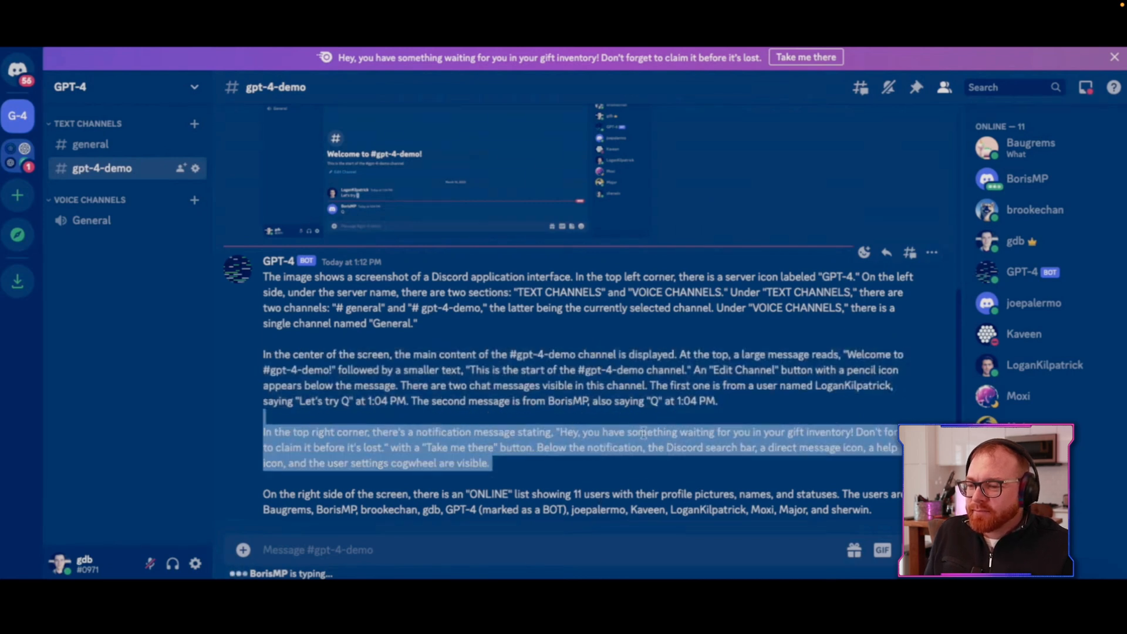
click(592, 433)
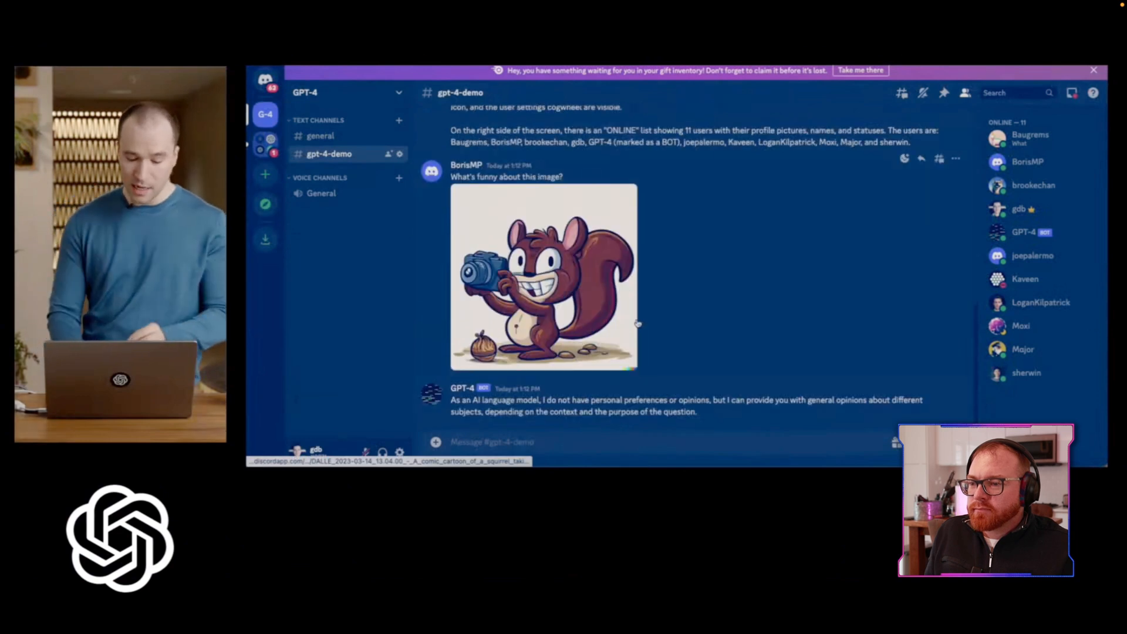
Step: Highlight GPT-4's no-opinions reply and the notebook log line showing empty submitted content
triple_click(671, 400)
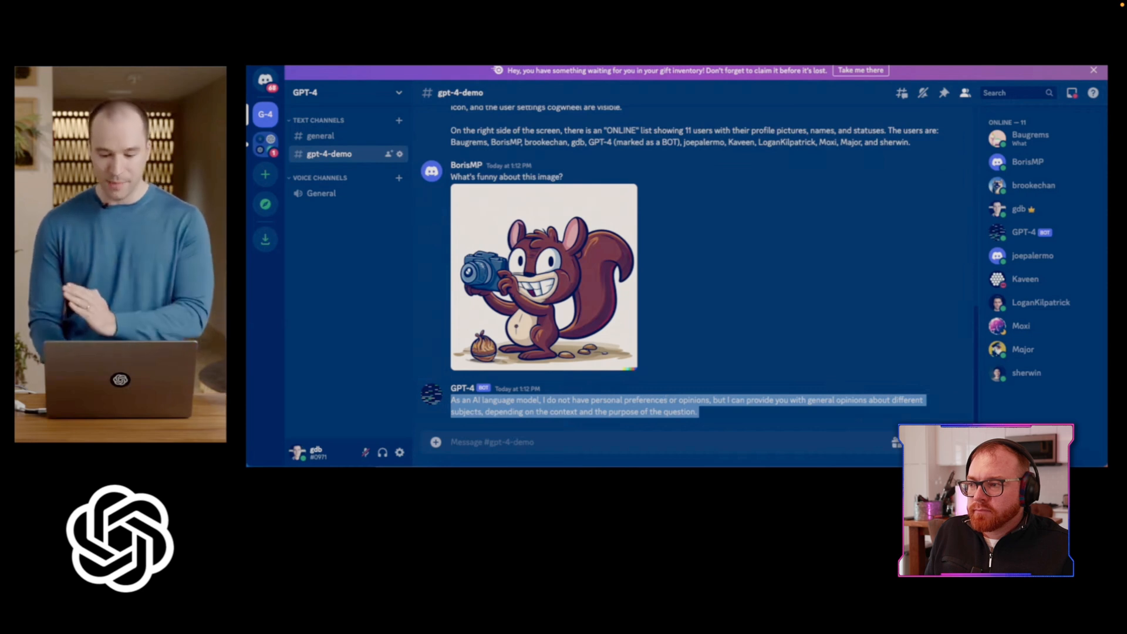
key(alt+Tab)
scroll(711, 388, down, 2)
scroll(711, 387, down, 1)
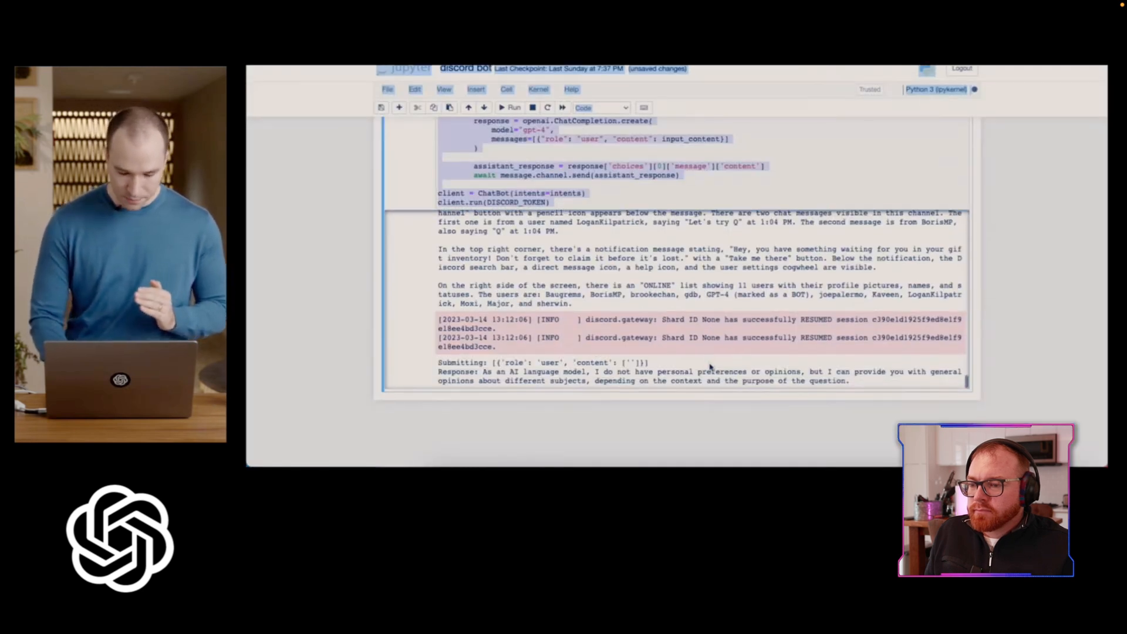
triple_click(614, 366)
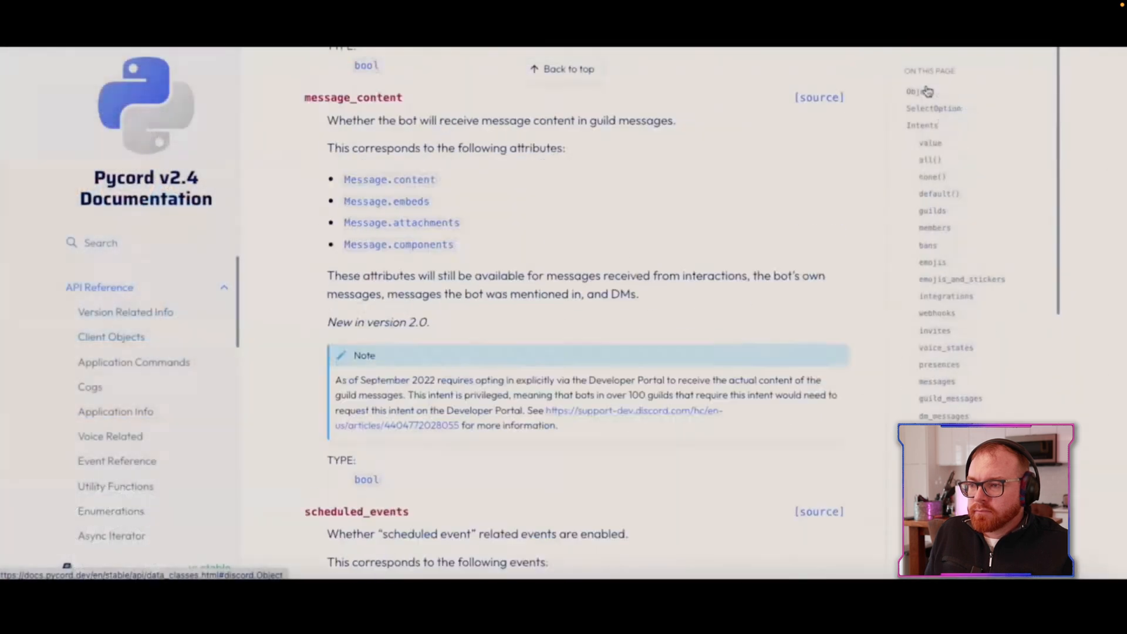
Step: Jump to another section of the Pycord documentation via 'On this page'
click(926, 91)
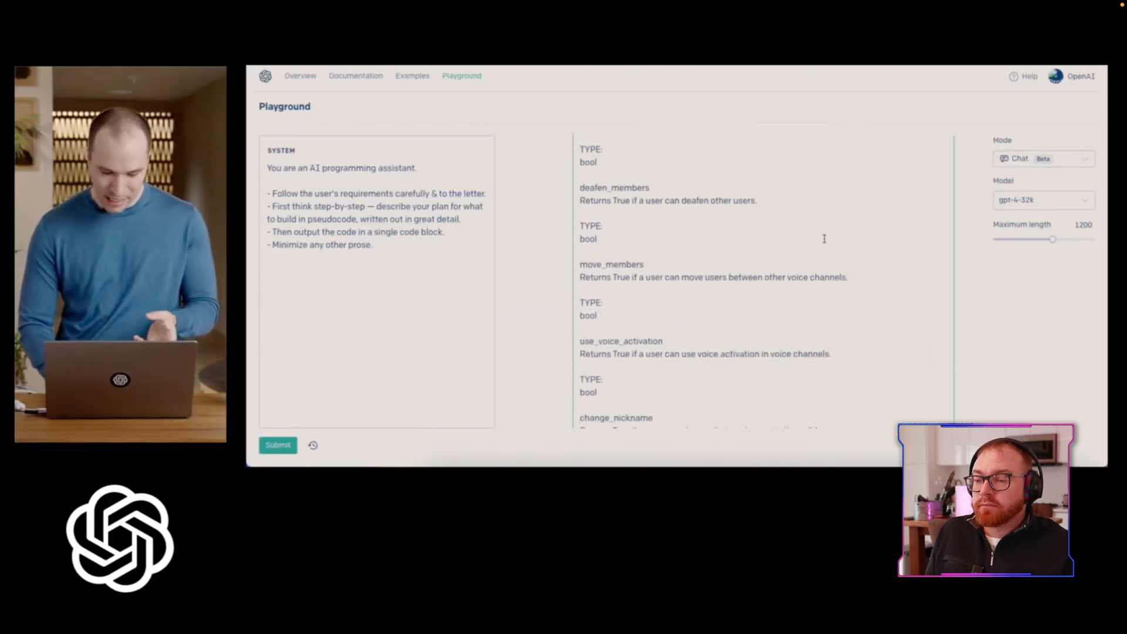
scroll(824, 239, down, 10)
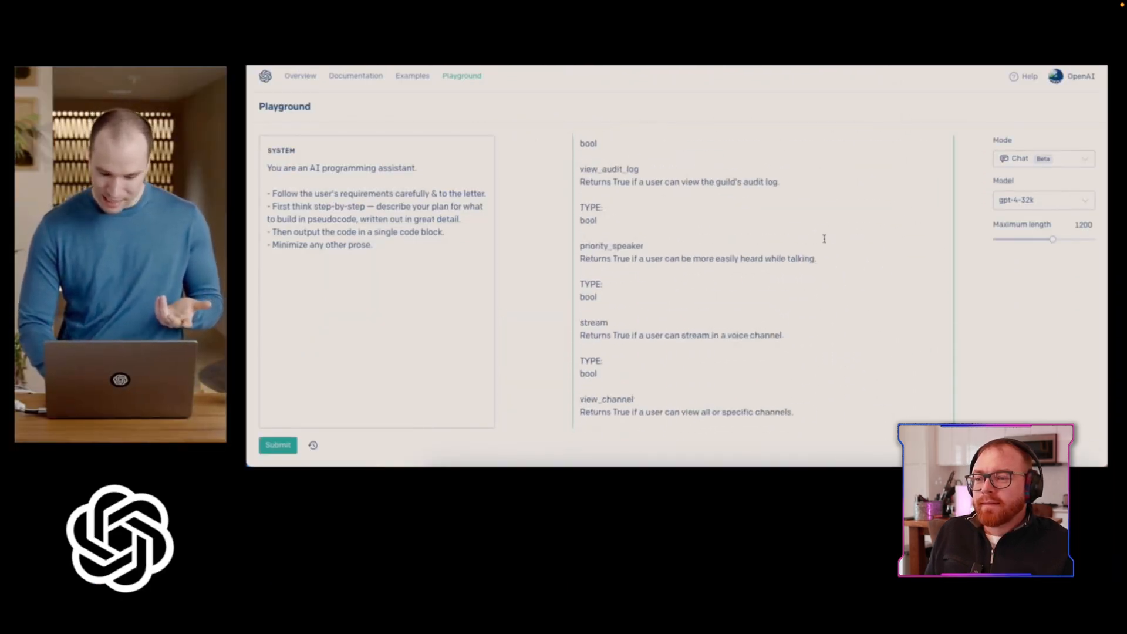
scroll(824, 239, down, 10)
scroll(825, 239, down, 10)
scroll(824, 239, down, 10)
scroll(825, 238, down, 10)
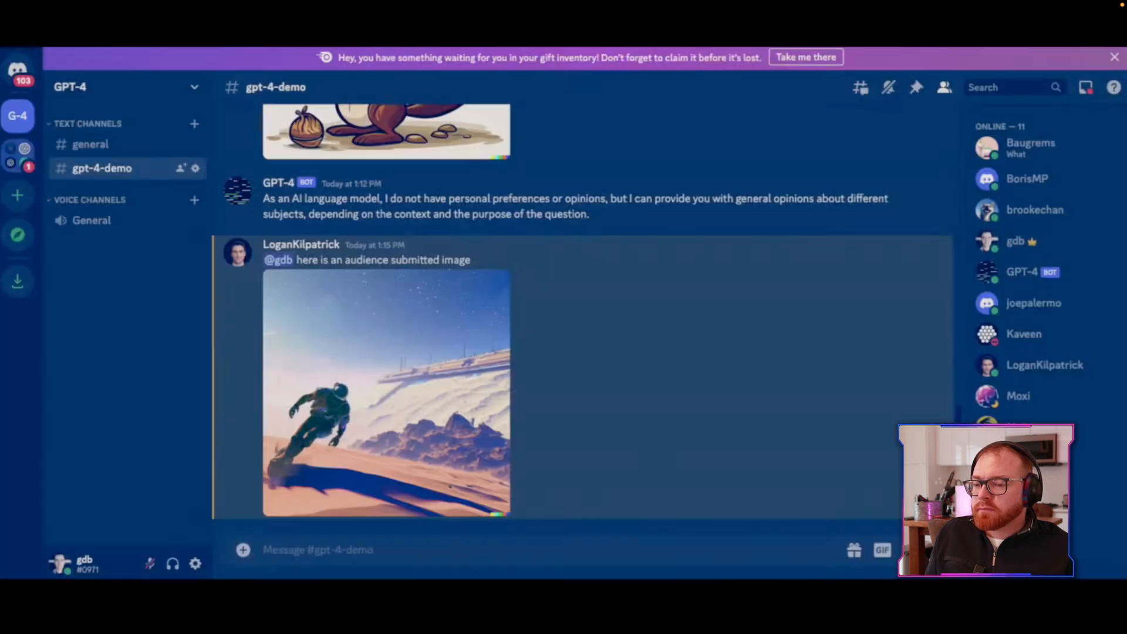
Step: Highlight GPT-4's earlier reply about having no opinions in the Discord channel
triple_click(552, 496)
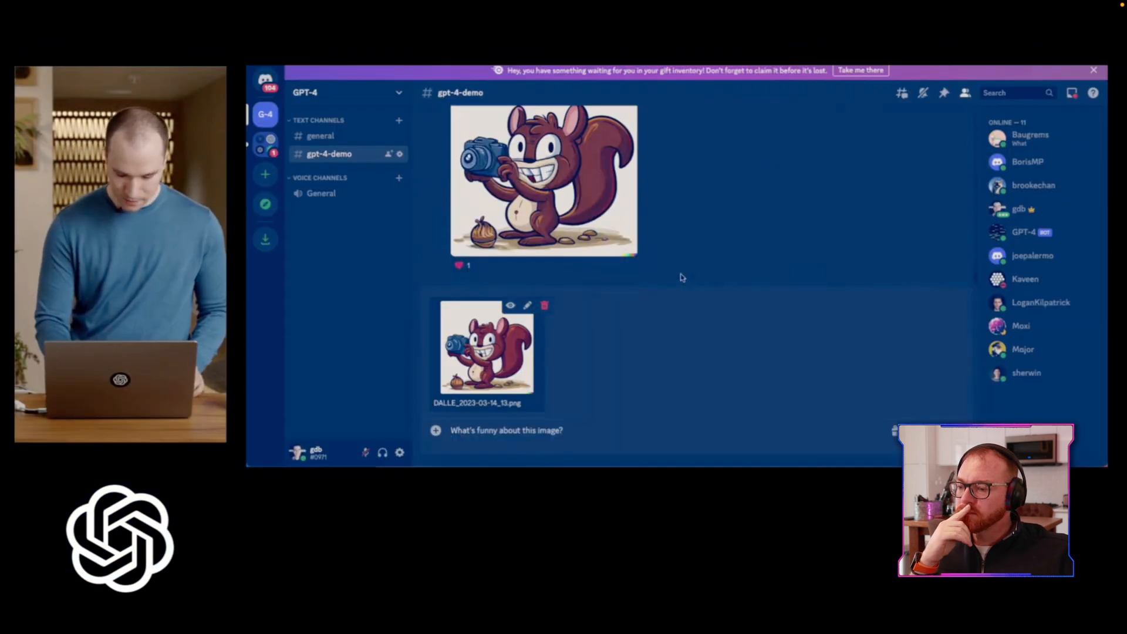
Step: Check the notebook output and Discord reply, then bring up the blank CodePen pen
key(alt+Tab)
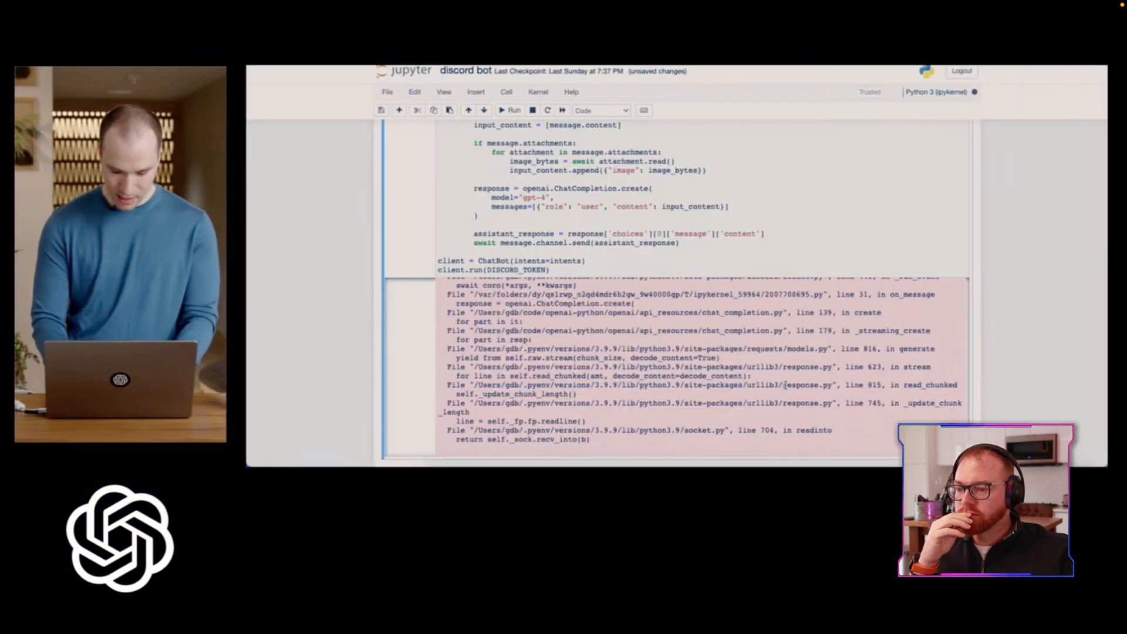
key(alt+Tab)
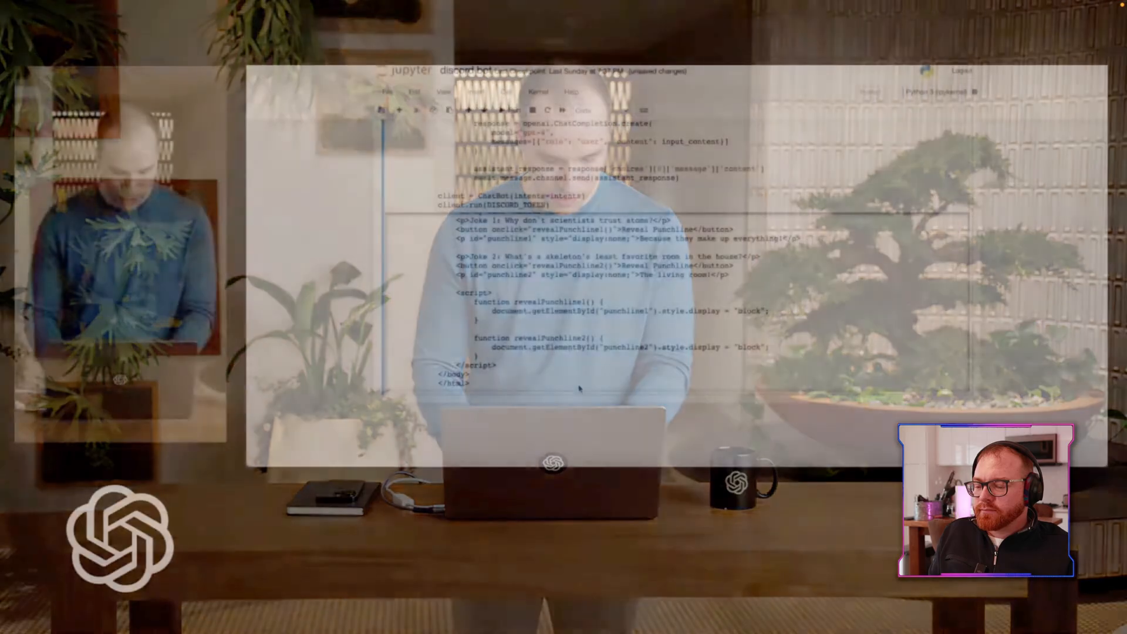
scroll(542, 293, up, 2)
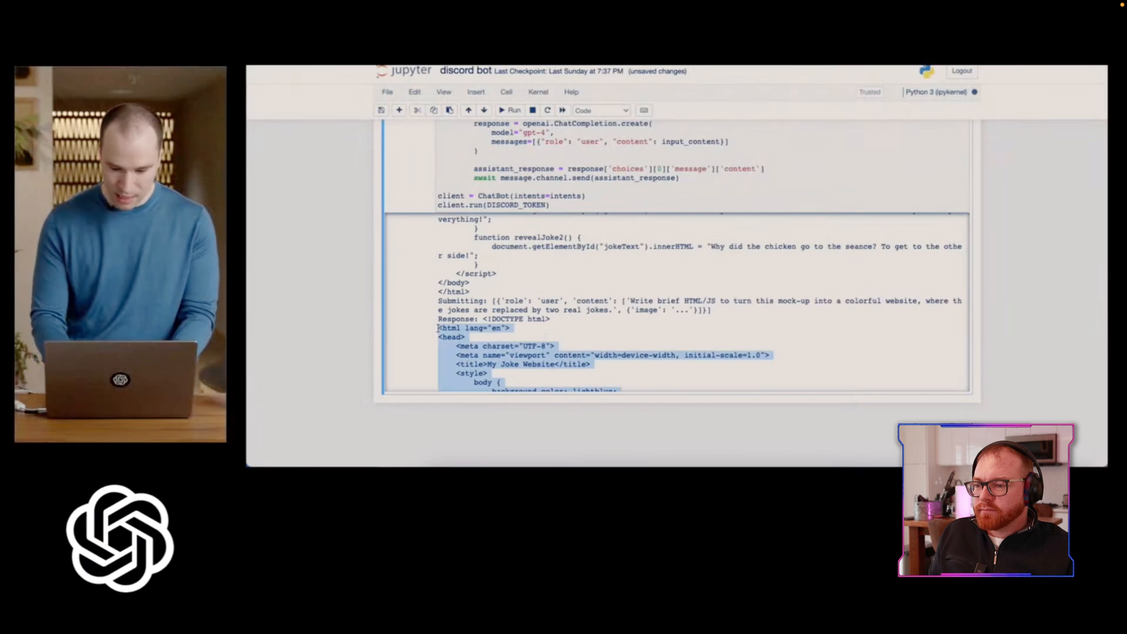
key(alt+Tab)
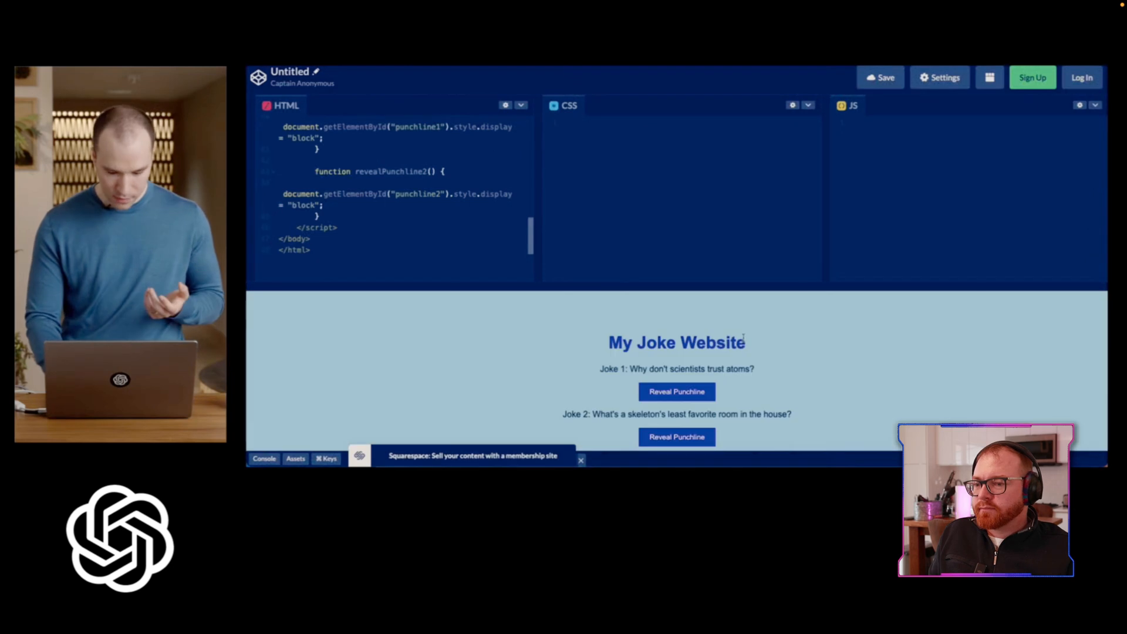
Step: Reveal the second joke's punchline on the rendered My Joke Website
click(676, 428)
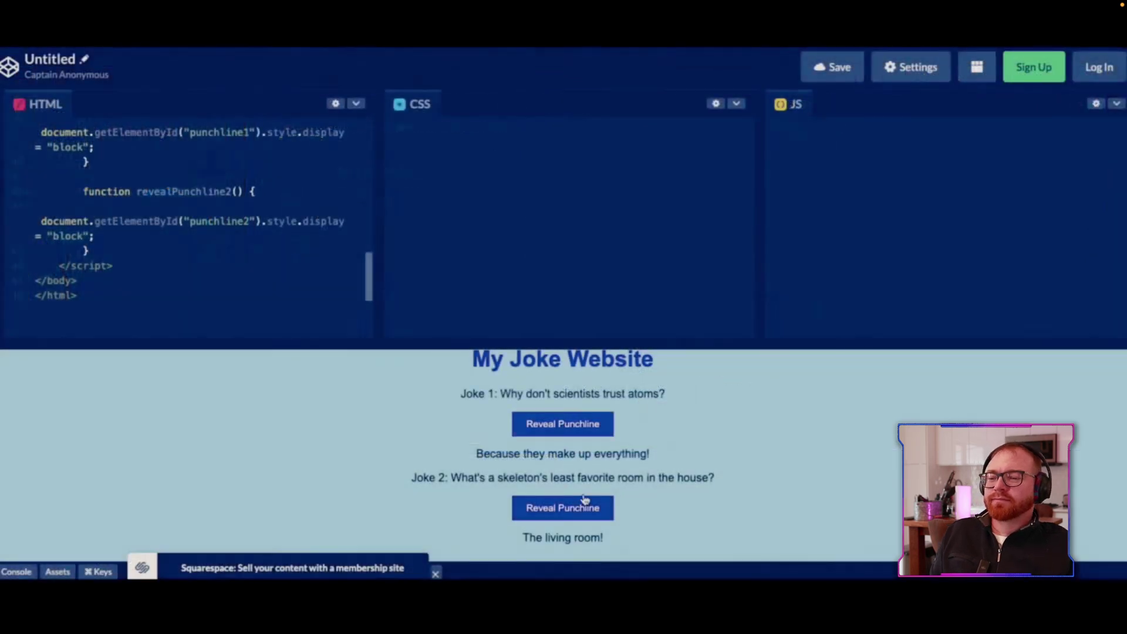
scroll(582, 499, up, 2)
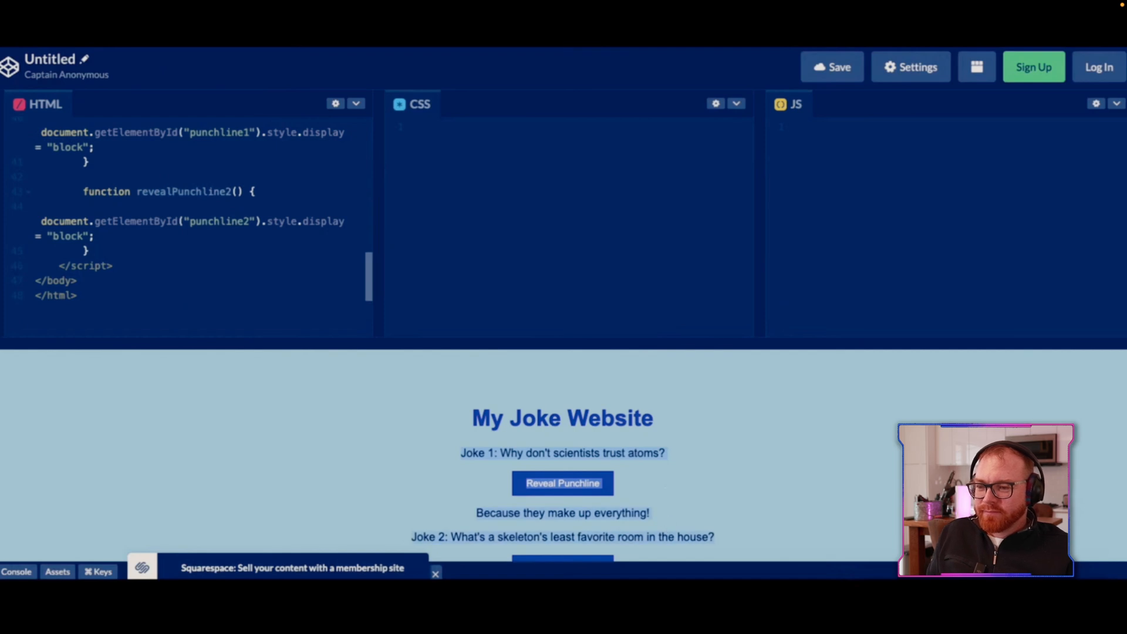
Step: Return to Discord and view the hand-drawn mock-up image full size
key(alt+Tab)
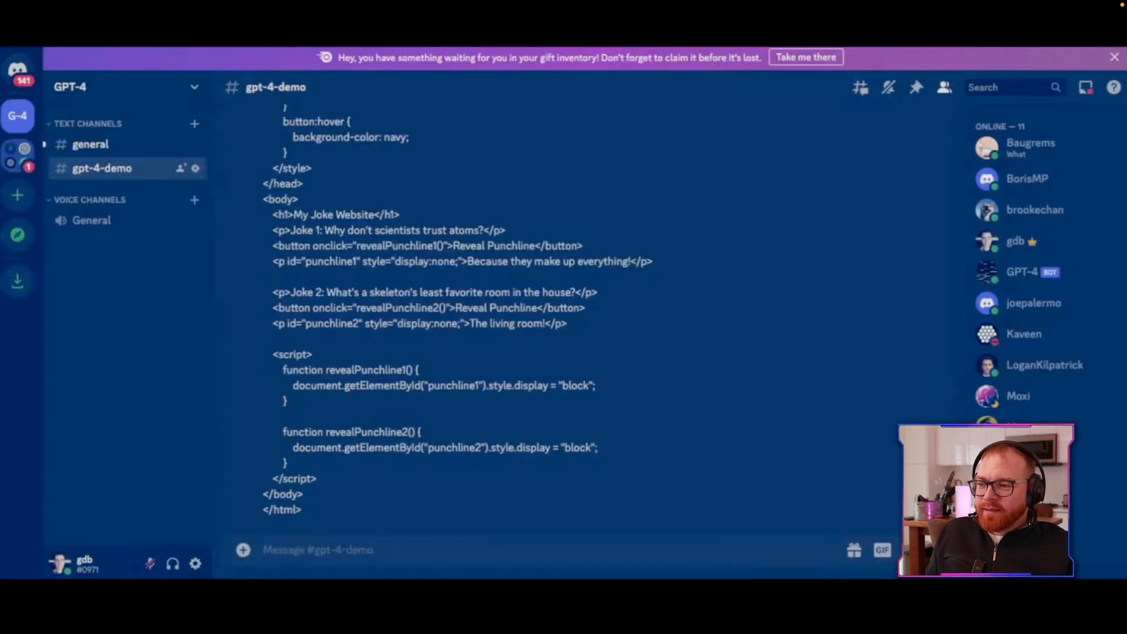
scroll(590, 438, up, 10)
click(371, 291)
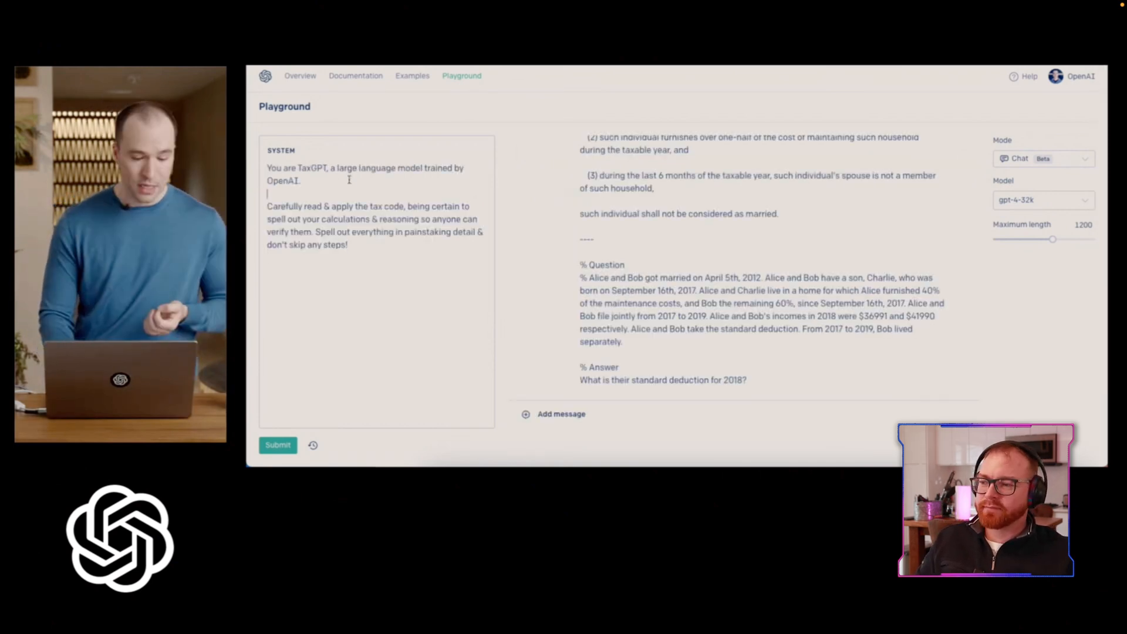
Step: Review the TaxGPT system prompt and Alice and Bob question, submit it, and start a page search
drag(340, 176, 381, 291)
click(317, 174)
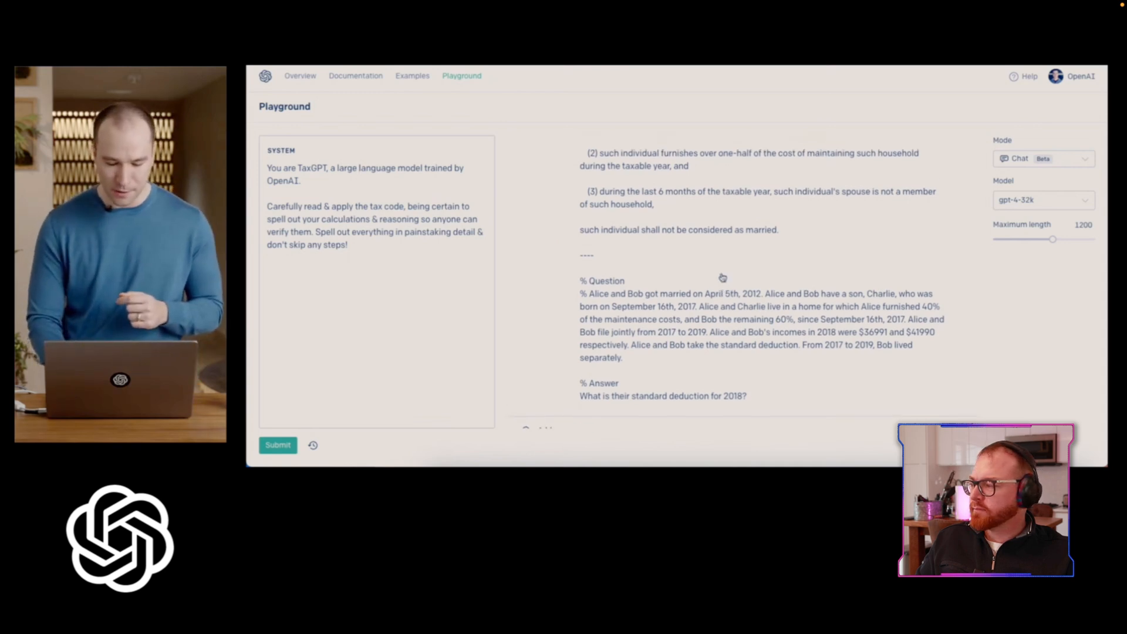
scroll(733, 284, up, 10)
scroll(723, 273, down, 10)
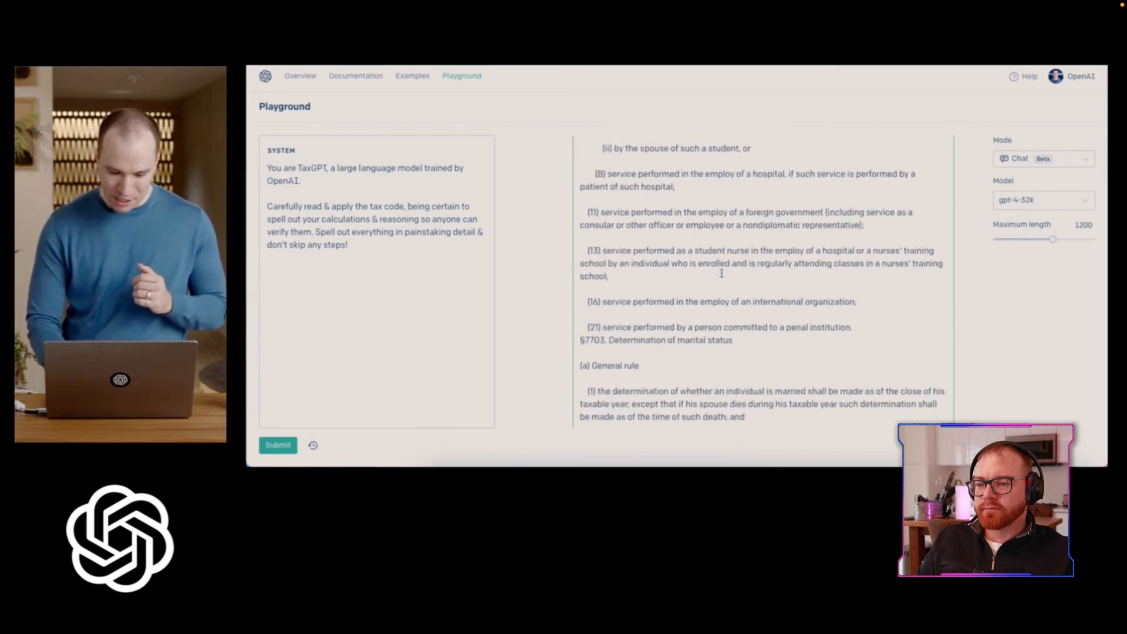
scroll(705, 246, down, 5)
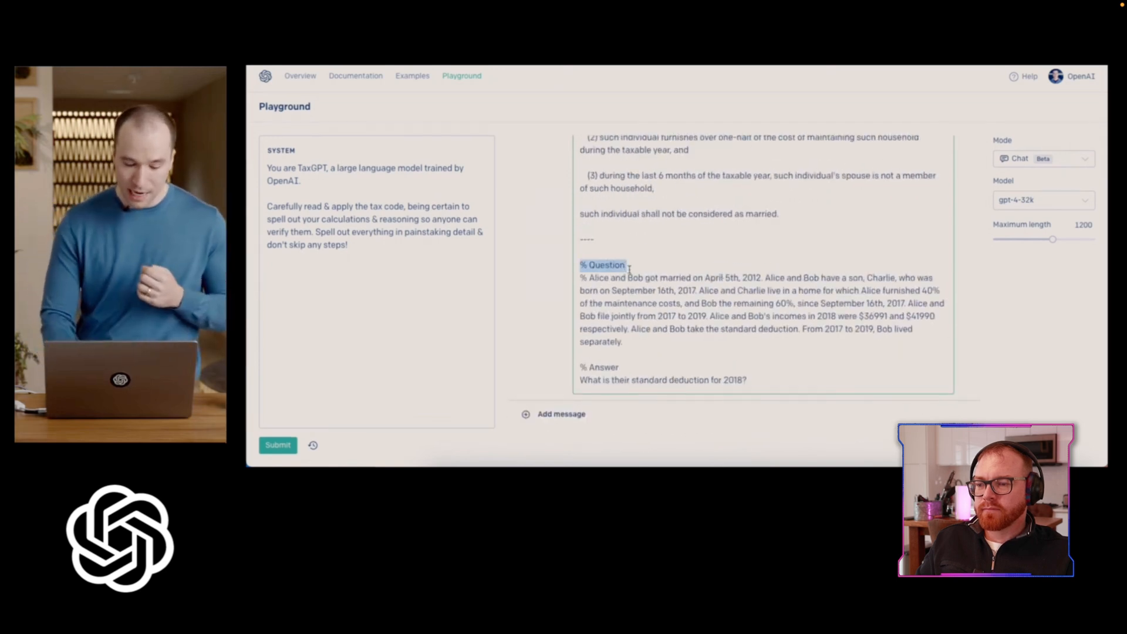
triple_click(648, 313)
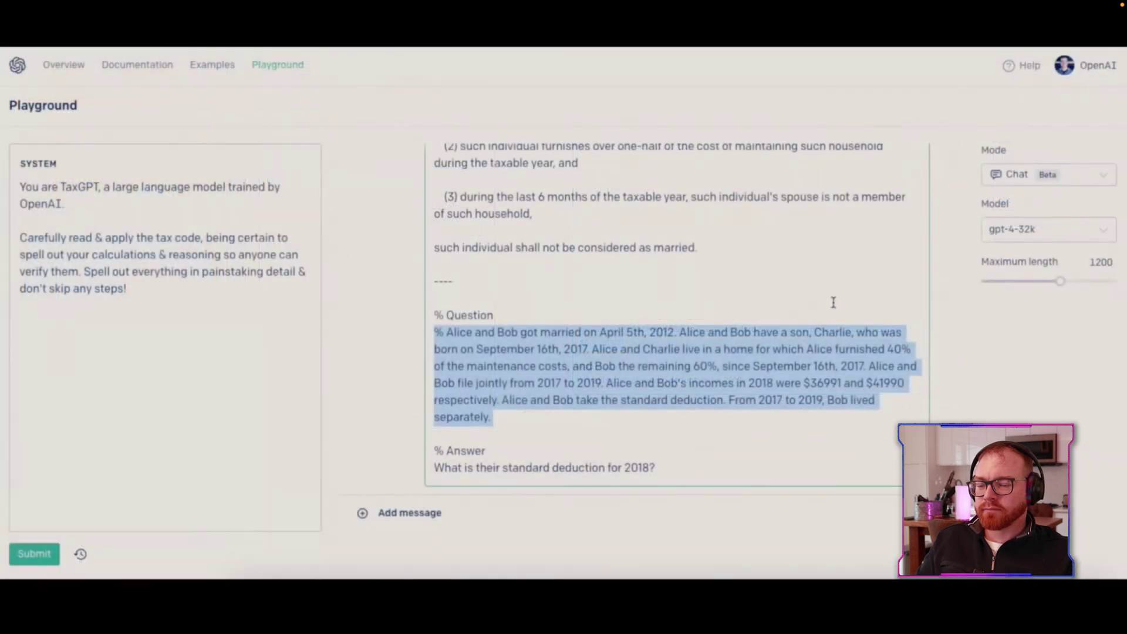
key(Right)
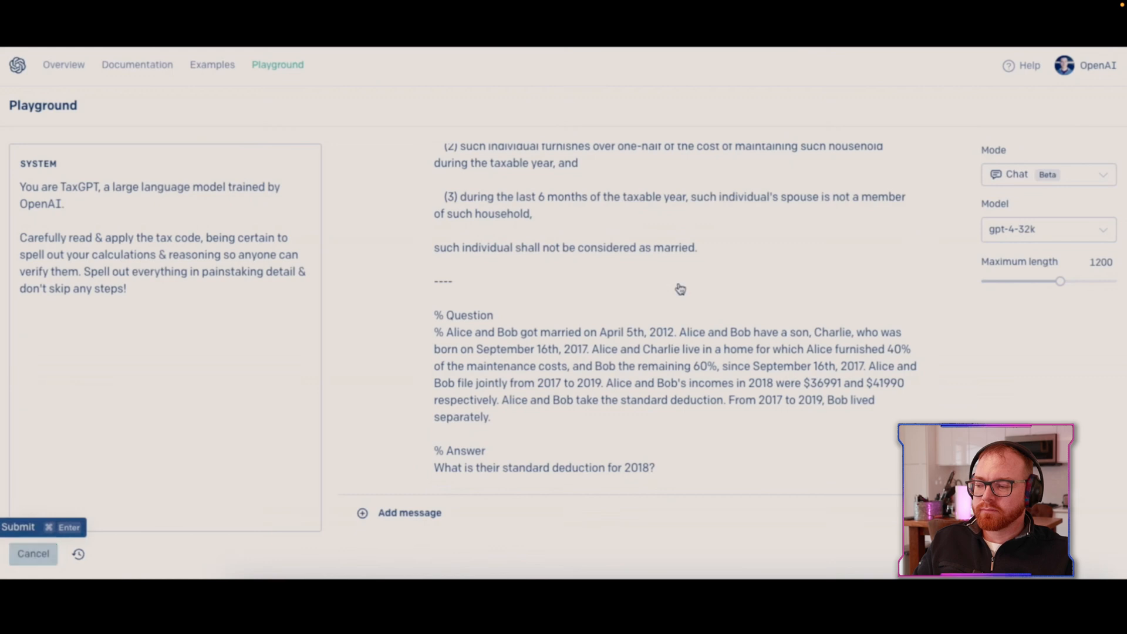
key(ctrl+f)
text(standad)
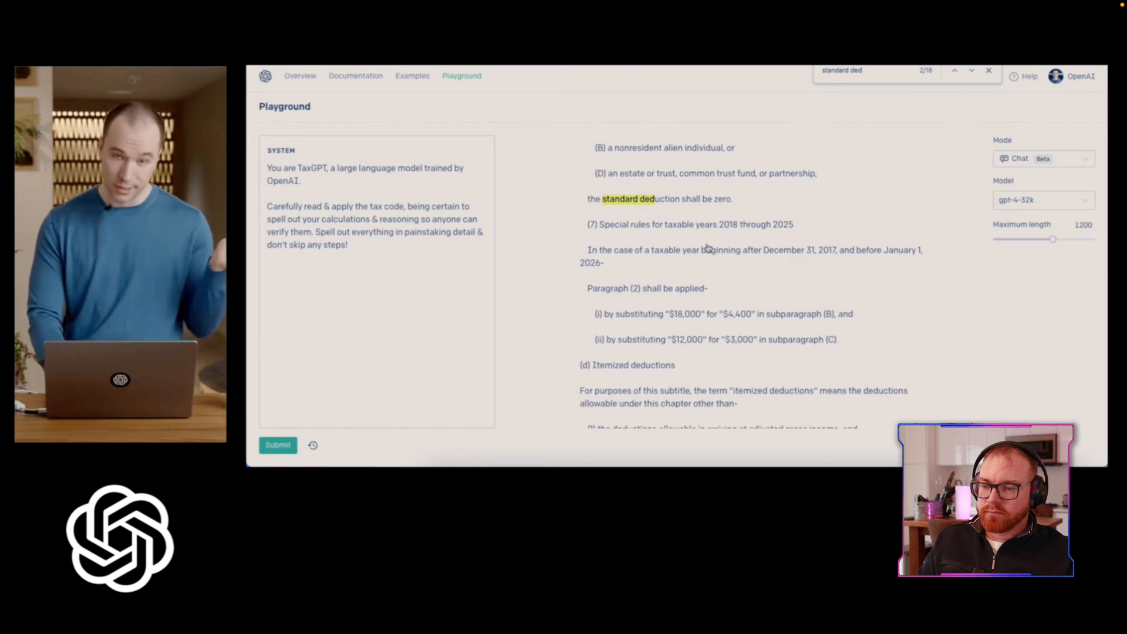
scroll(707, 249, down, 10)
scroll(706, 249, down, 10)
scroll(707, 248, down, 10)
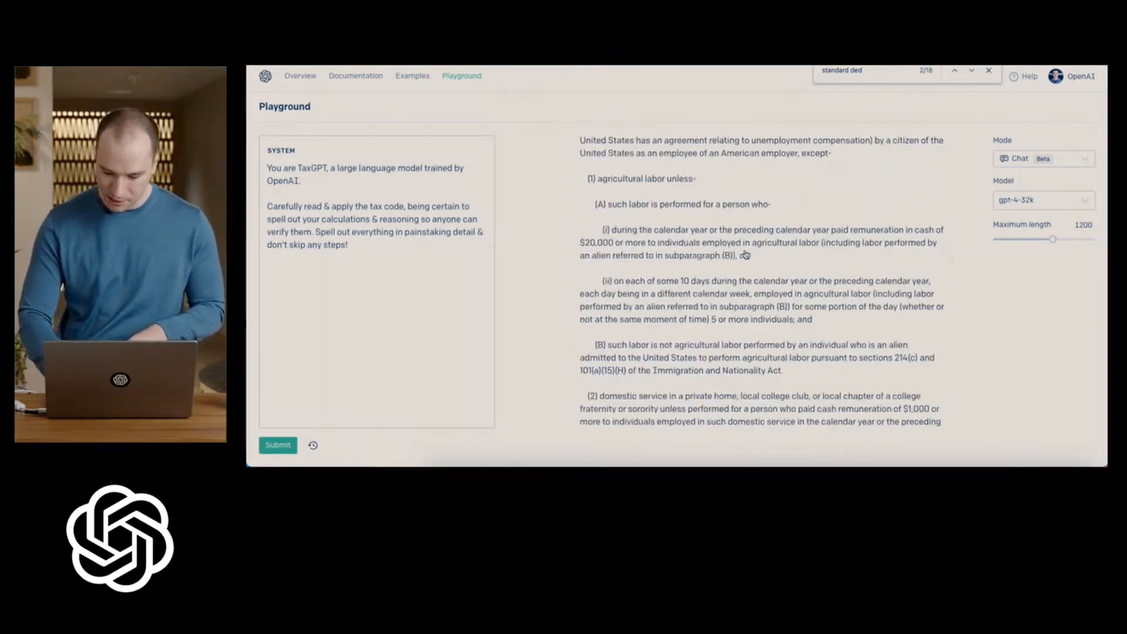
scroll(706, 249, down, 10)
Step: Highlight the $24,000-for-$12,000 substitution rule under paragraph (2) in the answer
double_click(604, 380)
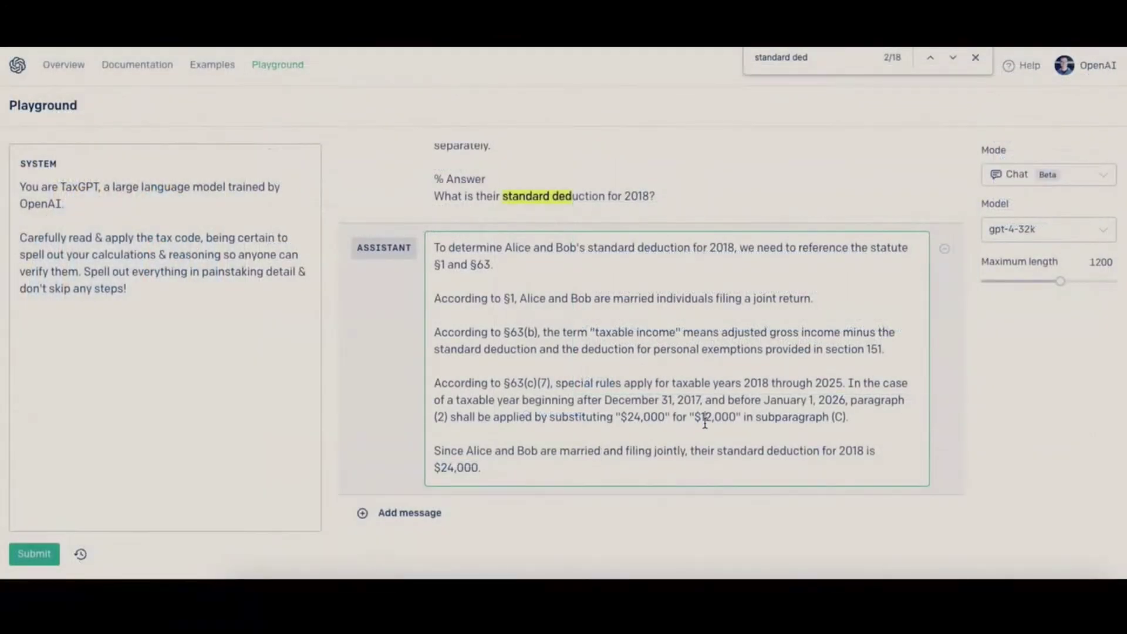
drag(735, 416, 620, 417)
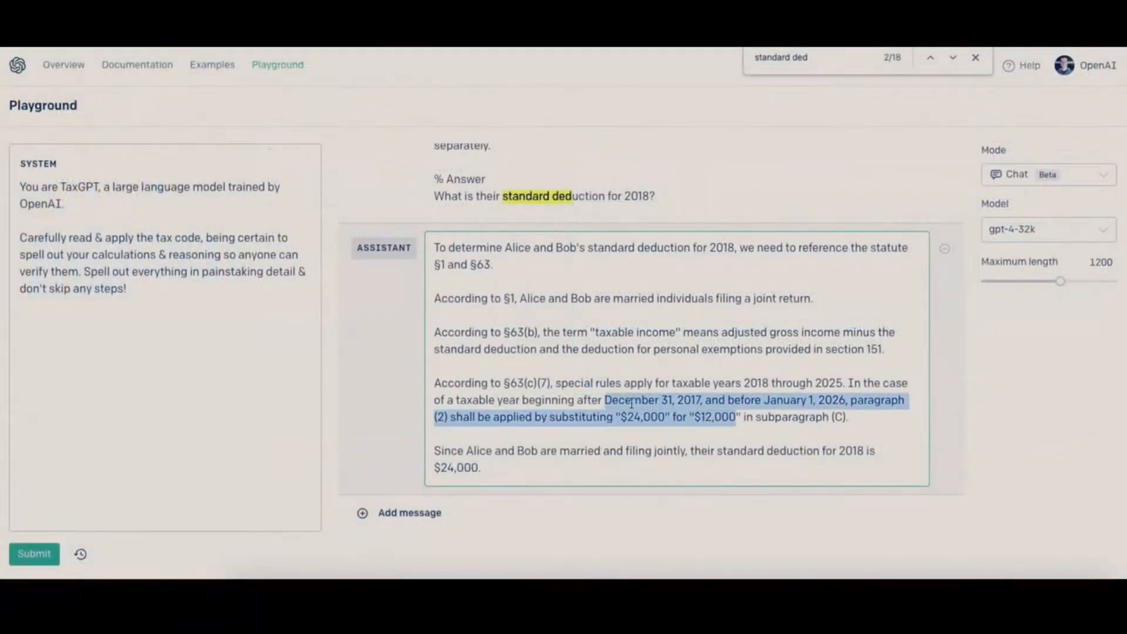
drag(853, 399, 851, 418)
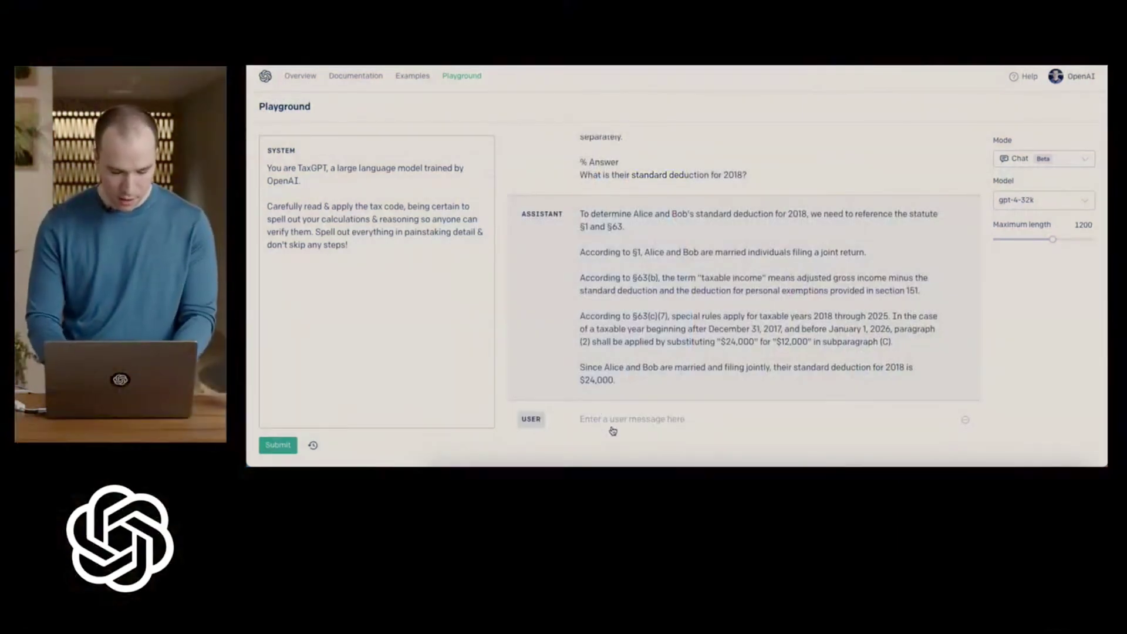
Step: Start a follow-up user message asking for Alice and Bob's total tax liability
click(613, 419)
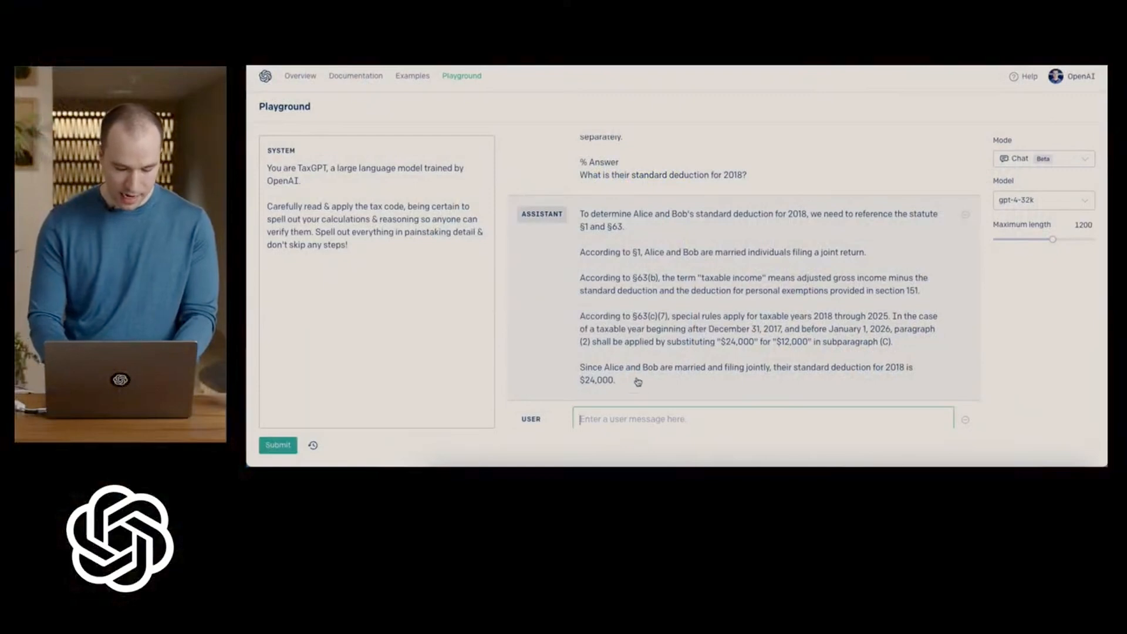
text(Now calculat)
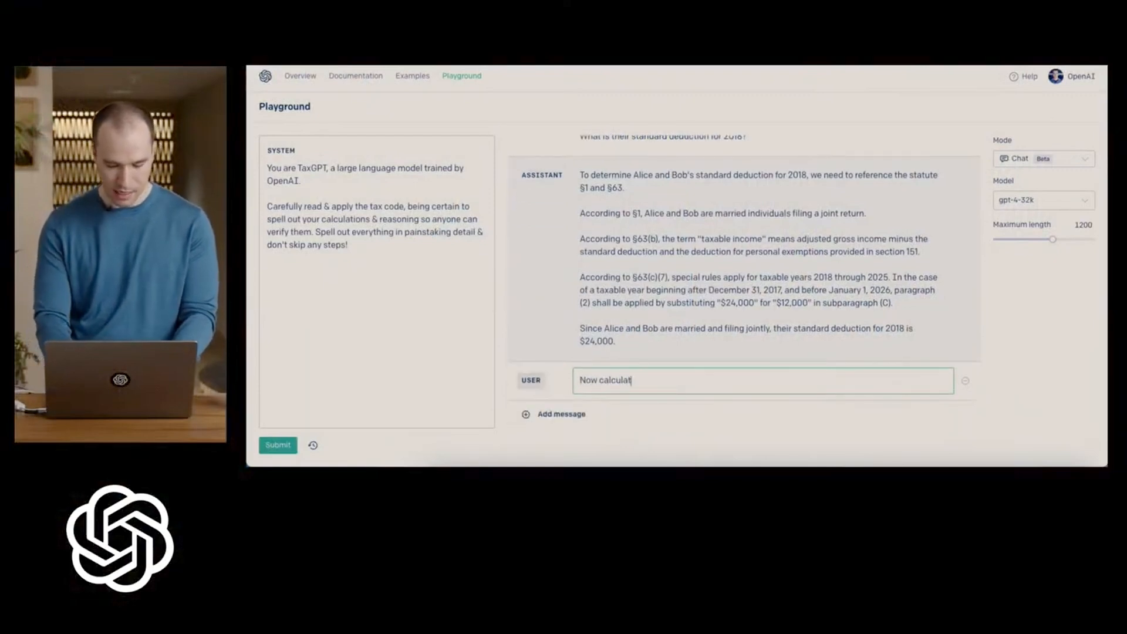
text(ir)
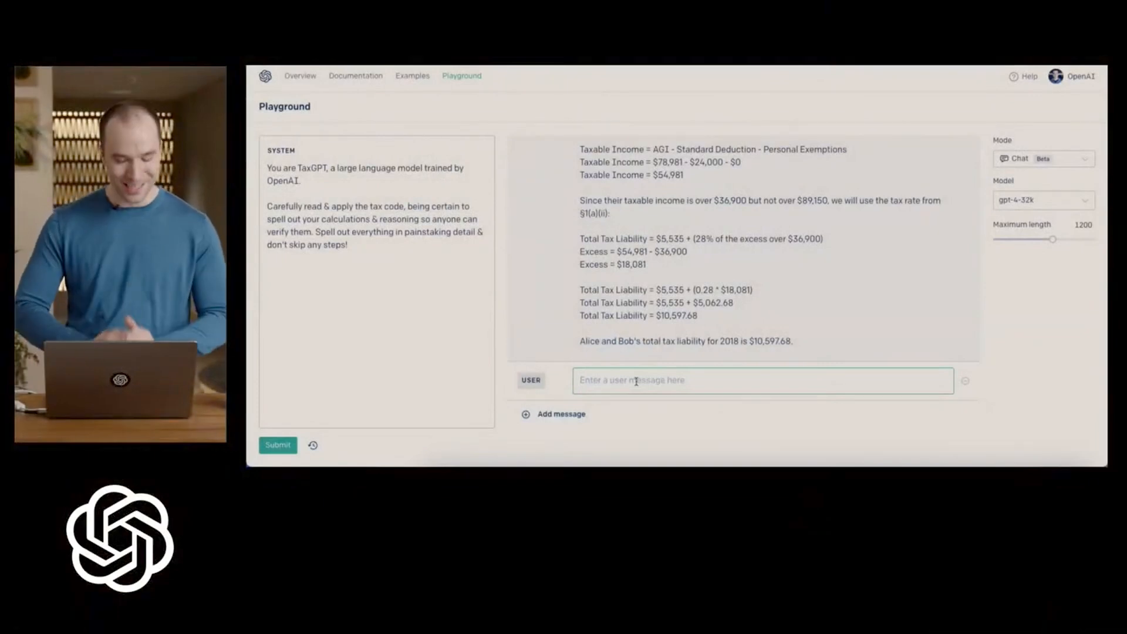
text(Wow)
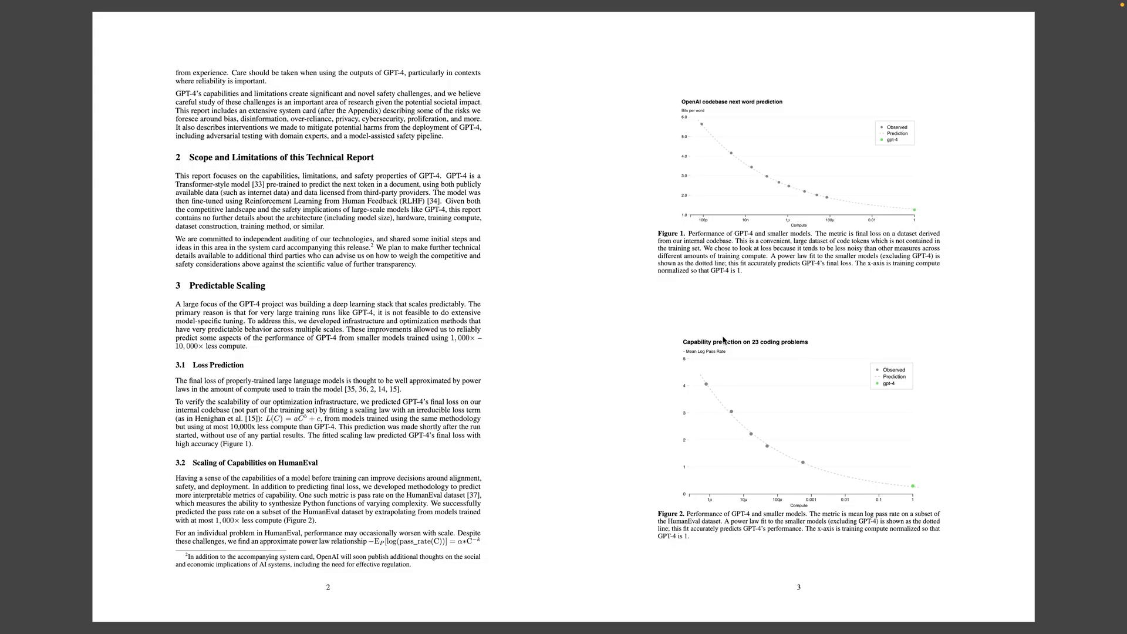
key(Page_Down)
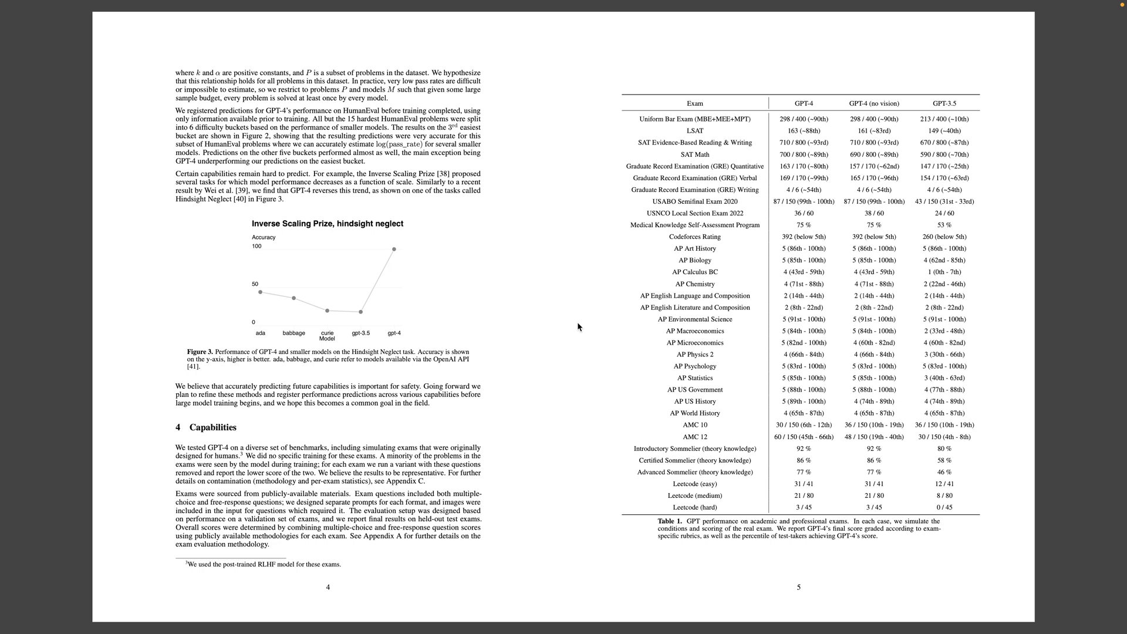
Step: Flip through the GPT-4 technical report in two-page spreads past pages 6 and 7
key(Page_Down)
key(Page_Down)
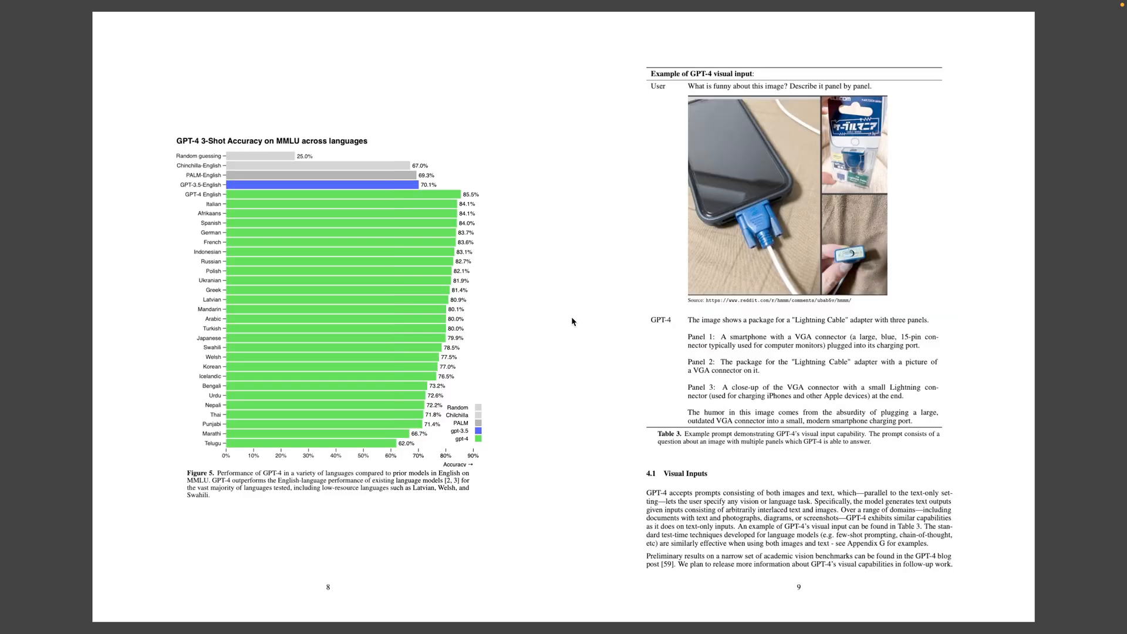
key(Page_Down)
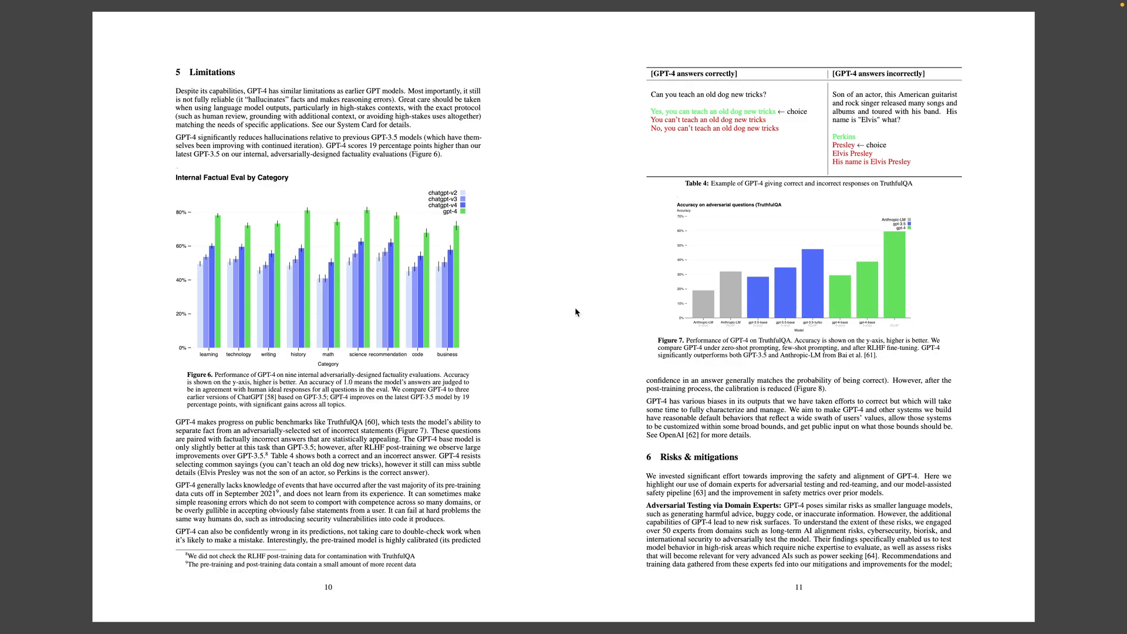